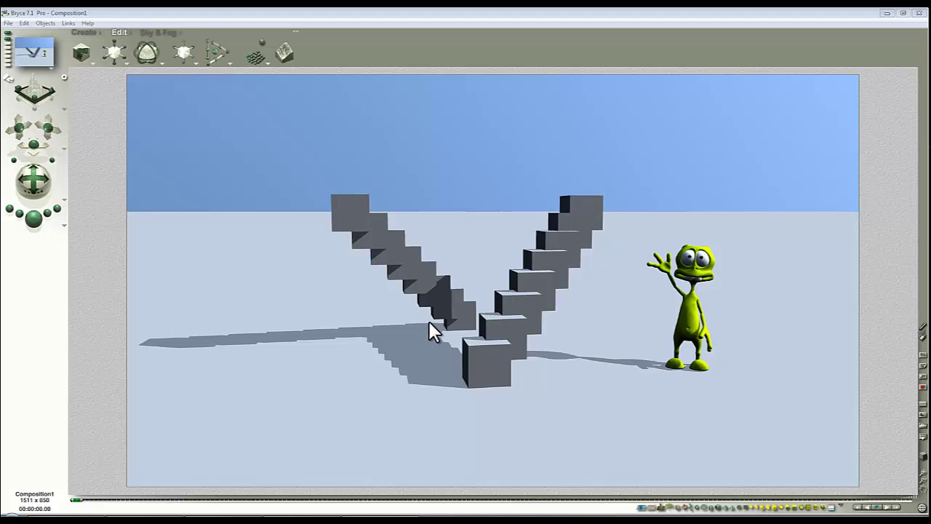
Show the scene as a top-view wireframe, select the camera and open its attributes
{"action": "left_click", "coordinate": [575, 322]}
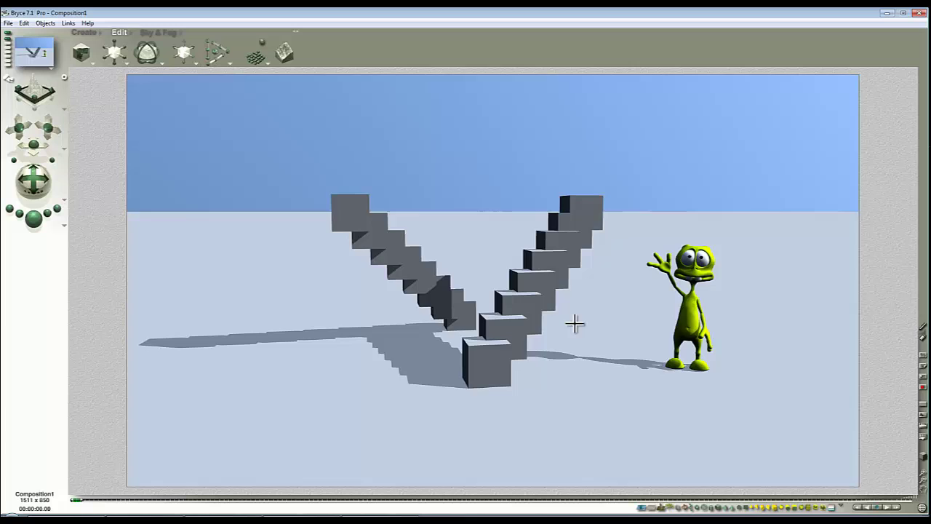
{"action": "key", "text": "Escape"}
{"action": "key", "text": "2"}
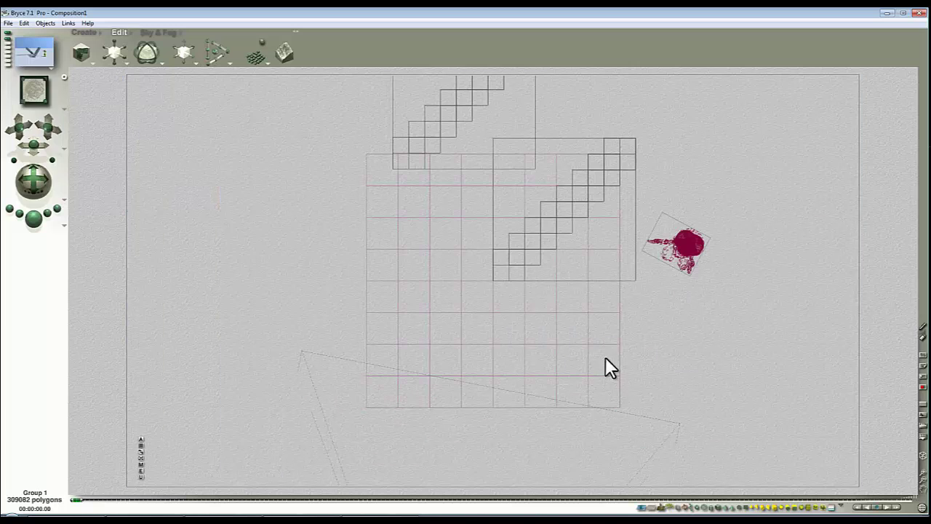
{"action": "left_click", "coordinate": [922, 487]}
{"action": "left_click_drag", "start_coordinate": [923, 489], "coordinate": [778, 509]}
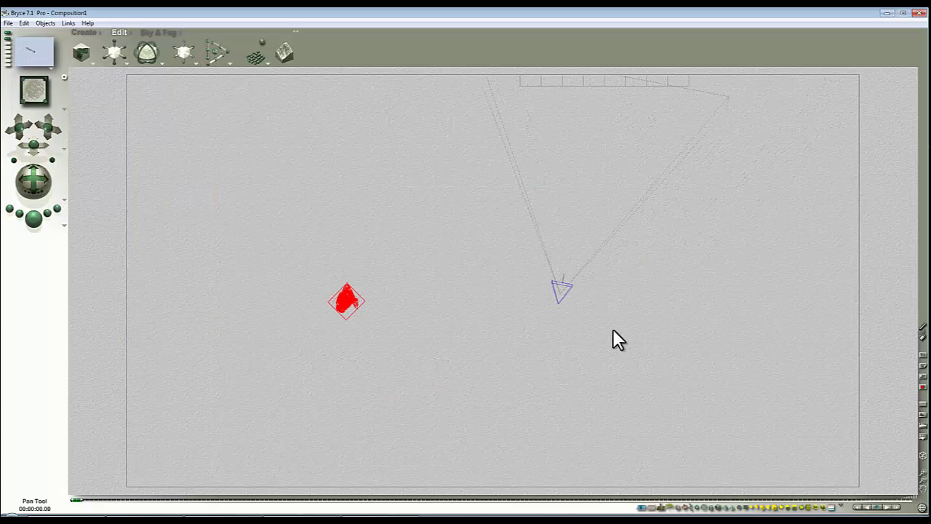
{"action": "right_click", "coordinate": [564, 289]}
{"action": "left_click", "coordinate": [573, 294]}
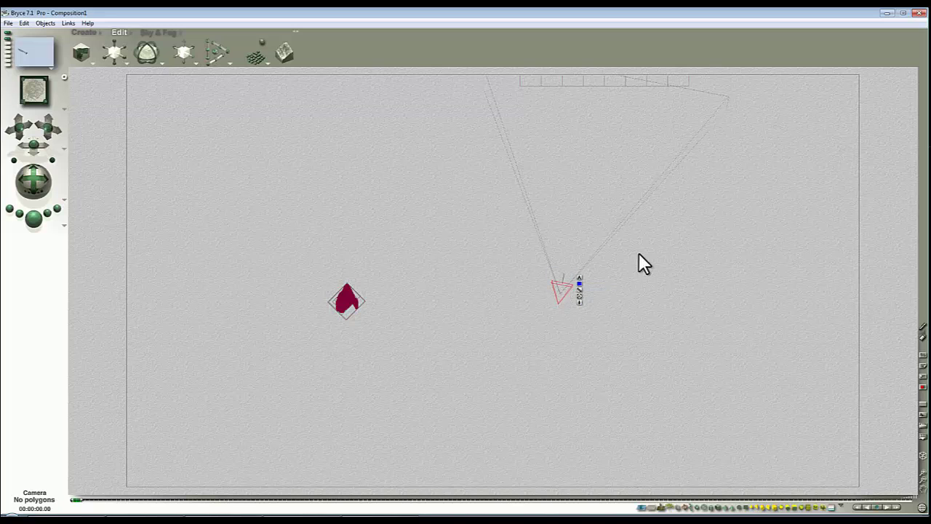
{"action": "left_click", "coordinate": [580, 278]}
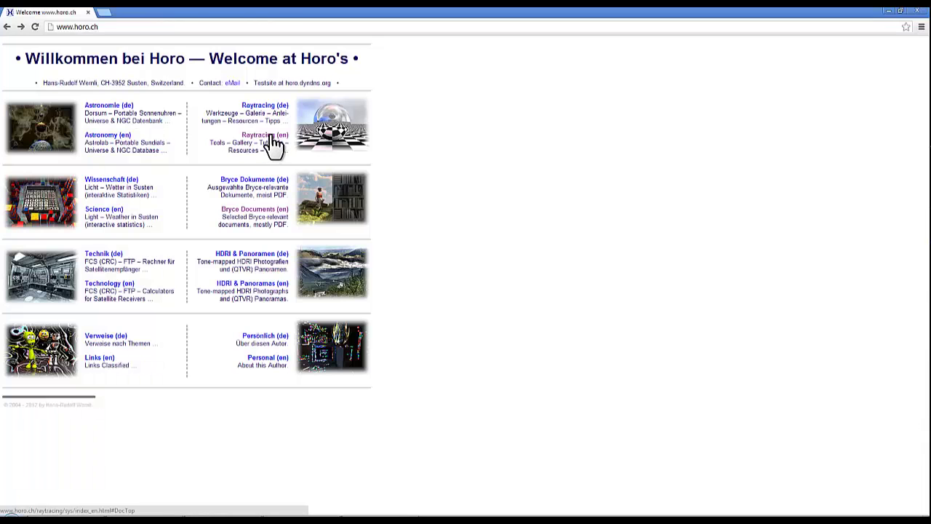
Switch to the browser and open the Field of View page in the Knowledge section of horo.ch's English Raytracing pages
{"action": "left_click", "coordinate": [272, 143]}
{"action": "left_click", "coordinate": [28, 262]}
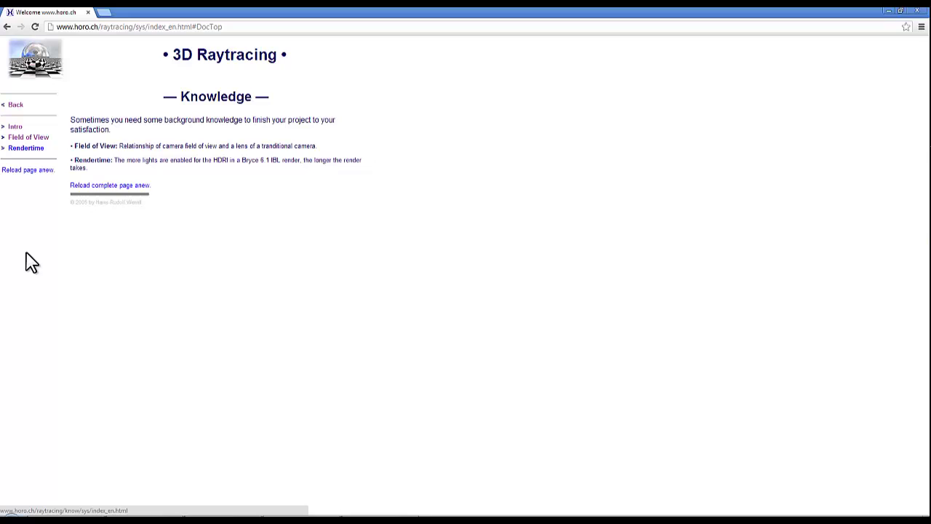
{"action": "left_click", "coordinate": [30, 137]}
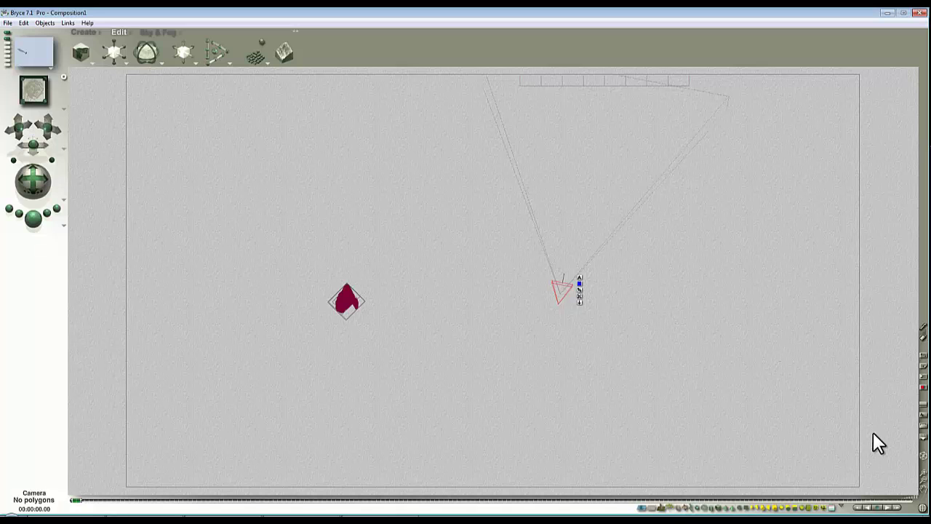
Create a cylinder in Bryce's top view and move it along Z, beyond the stairs, to about 491.52
{"action": "left_click", "coordinate": [923, 479]}
{"action": "left_click", "coordinate": [923, 479]}
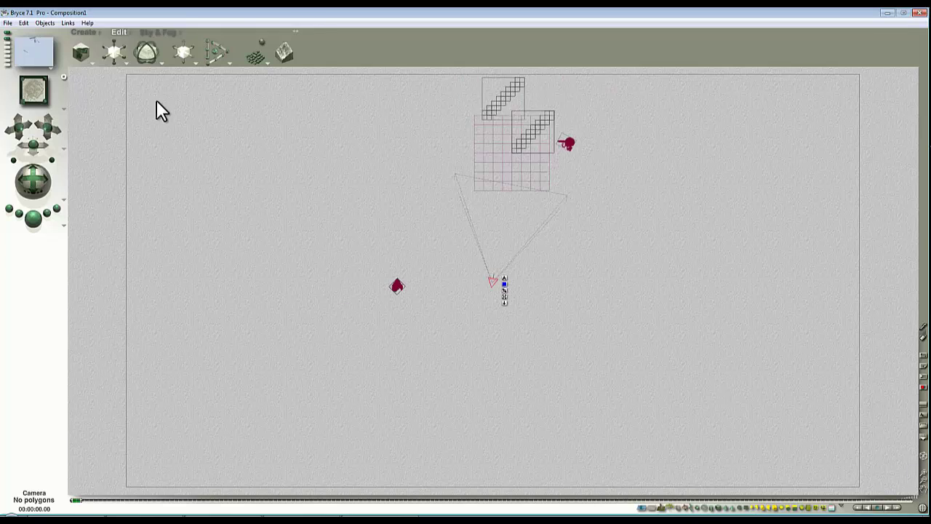
{"action": "left_click", "coordinate": [84, 33]}
{"action": "left_click", "coordinate": [188, 55]}
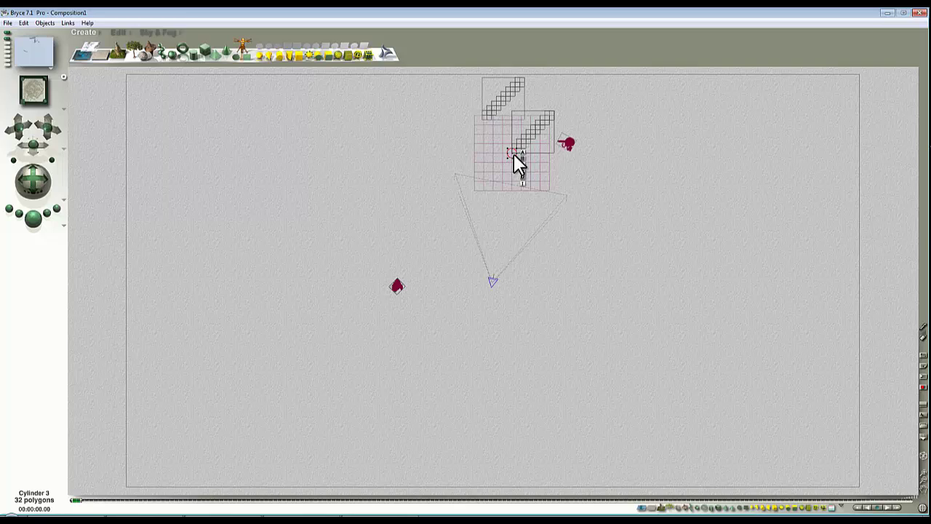
{"action": "left_click", "coordinate": [118, 33]}
{"action": "left_click_drag", "start_coordinate": [194, 48], "coordinate": [227, 142]}
{"action": "left_click", "coordinate": [923, 479]}
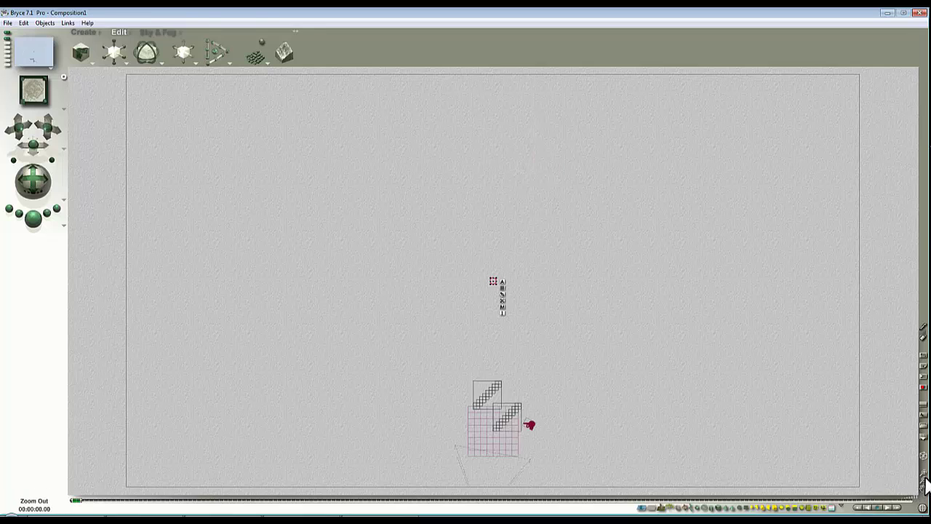
Unlock the cylinder's origin from its position and set the origin's Z coordinate to 0
{"action": "left_click", "coordinate": [502, 282]}
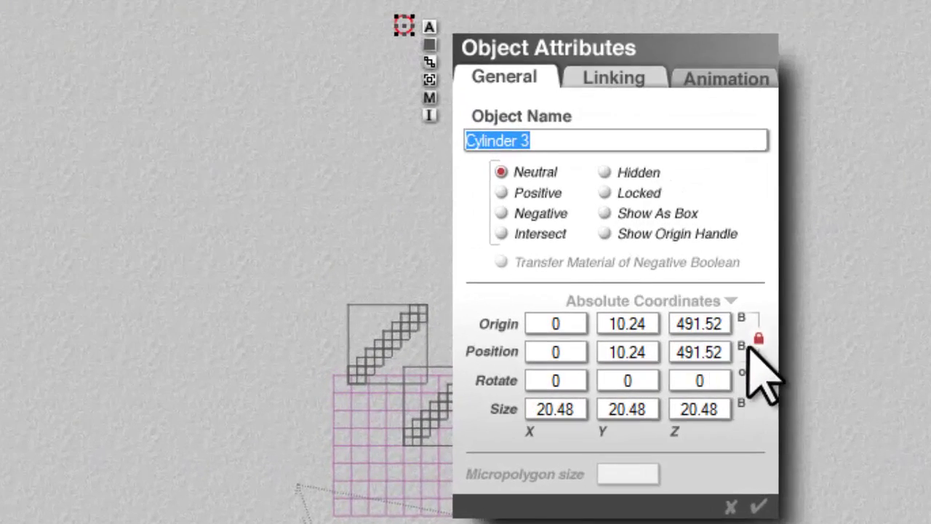
{"action": "left_click", "coordinate": [720, 324]}
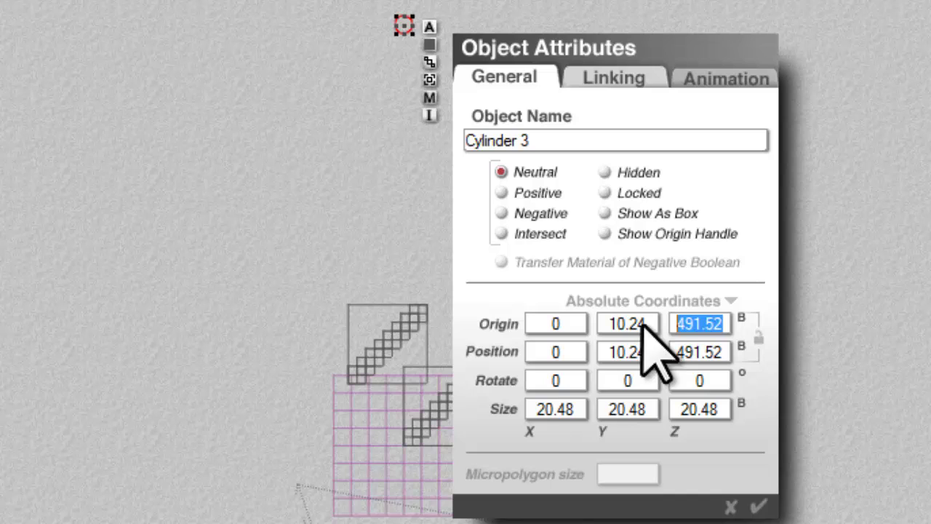
{"action": "type", "text": "0"}
{"action": "left_click", "coordinate": [758, 505]}
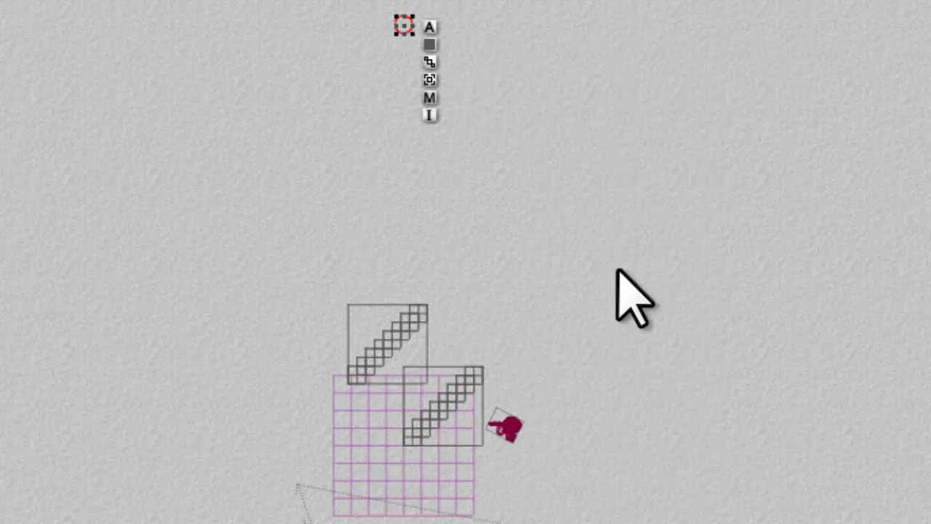
Turn on Show Origin Handle for the cylinder, leaving Show As Box off
{"action": "left_click", "coordinate": [429, 27]}
{"action": "left_click", "coordinate": [607, 213]}
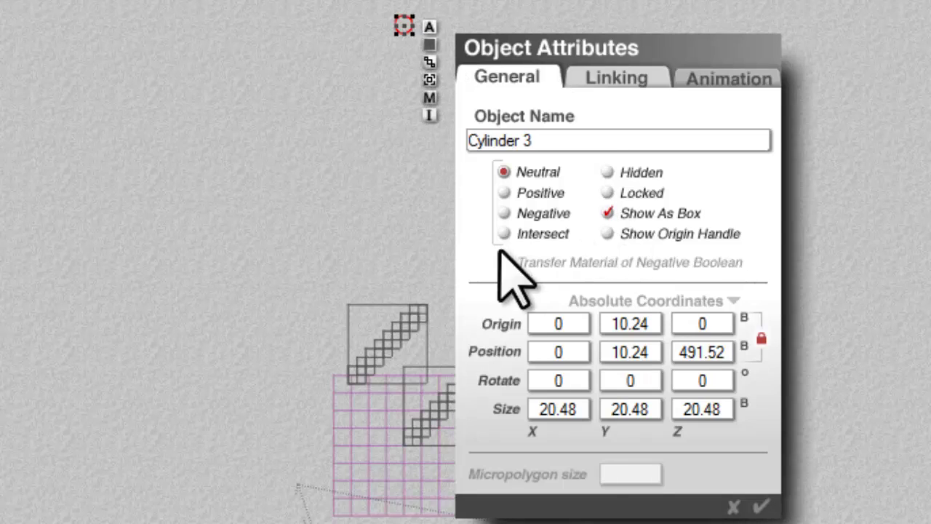
{"action": "left_click", "coordinate": [613, 214]}
{"action": "left_click", "coordinate": [610, 233]}
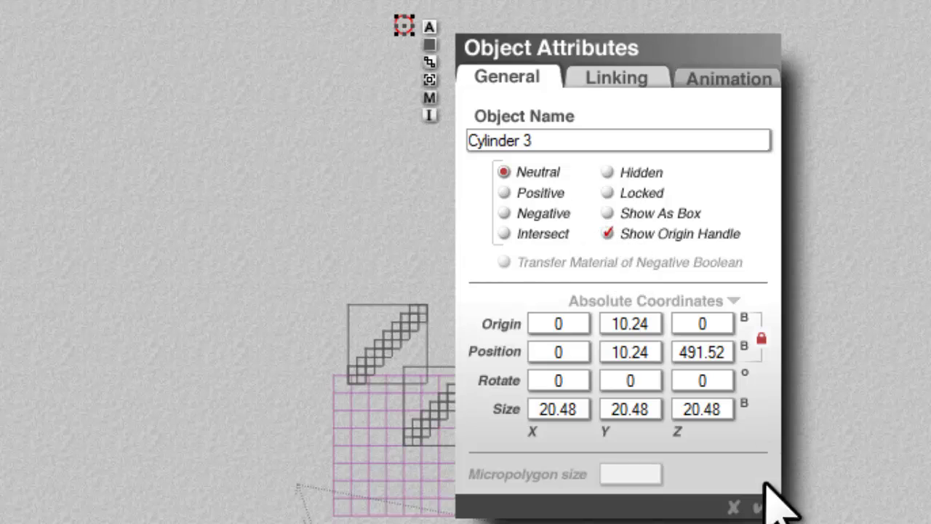
{"action": "left_click", "coordinate": [771, 508]}
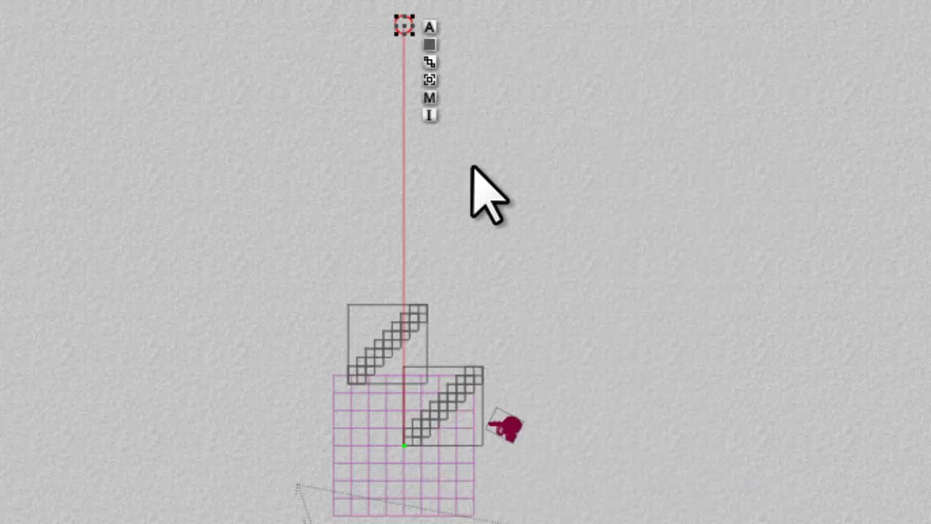
Duplicate the cylinder and set the copy's Y rotation to 120 degrees
{"action": "left_click", "coordinate": [429, 27]}
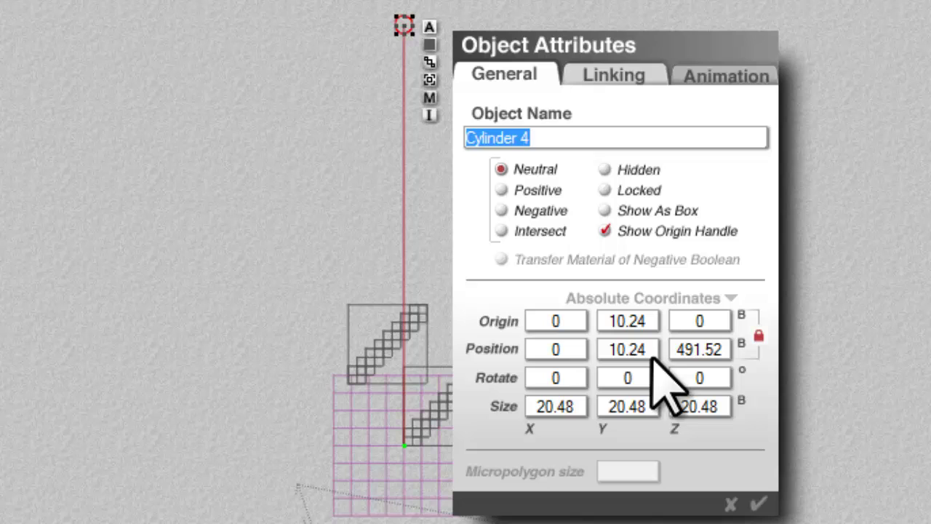
{"action": "left_click", "coordinate": [640, 377]}
{"action": "type", "text": "132"}
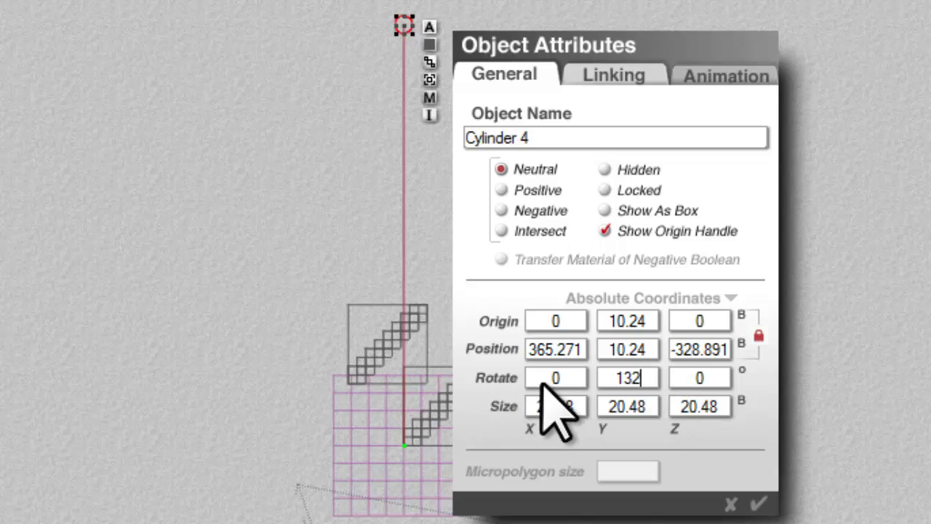
{"action": "left_click", "coordinate": [613, 380]}
{"action": "type", "text": "120"}
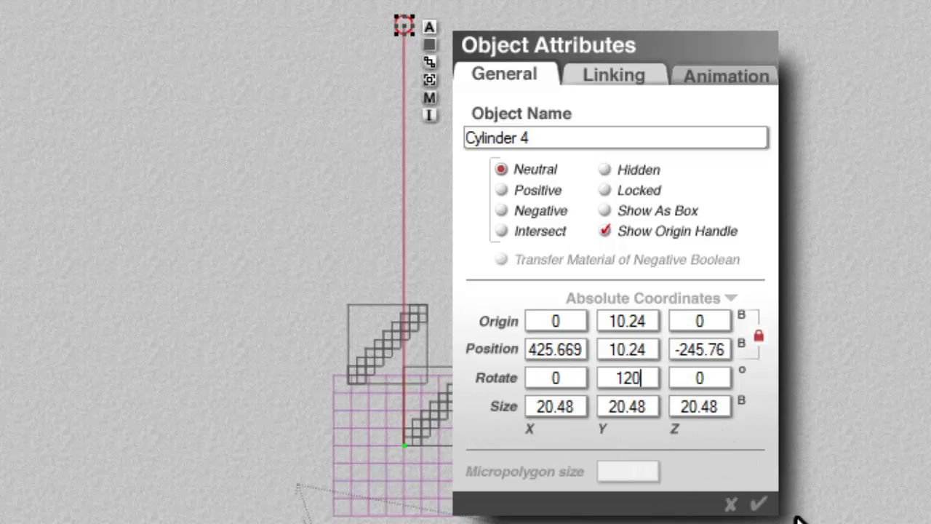
{"action": "left_click", "coordinate": [758, 503]}
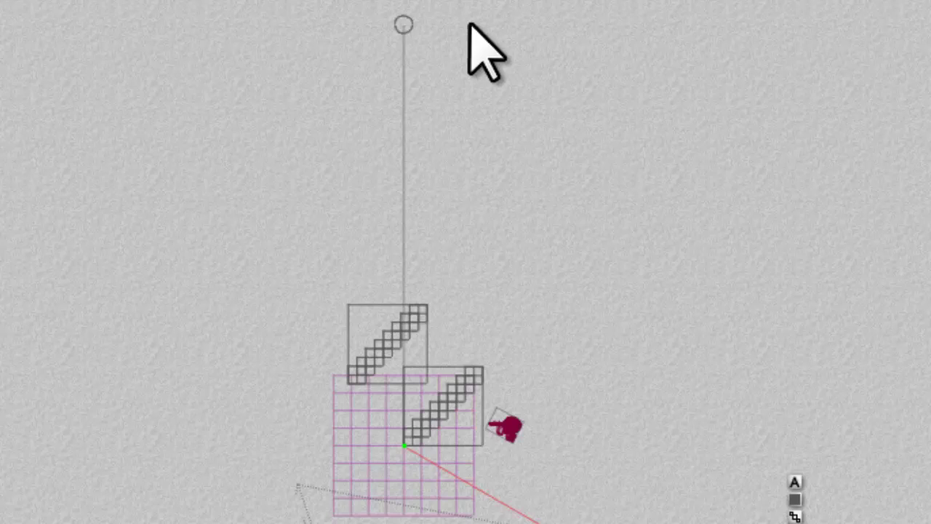
Select both cylinders, rotate them around their shared origin and place that origin on the camera
{"action": "left_click", "coordinate": [400, 21]}
{"action": "left_click", "coordinate": [408, 32]}
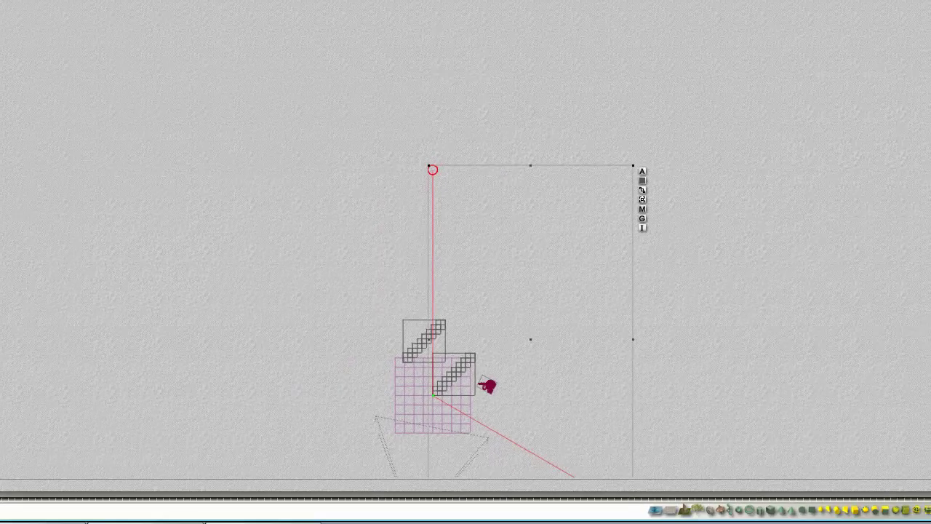
{"action": "left_click_drag", "start_coordinate": [589, 477], "coordinate": [557, 270]}
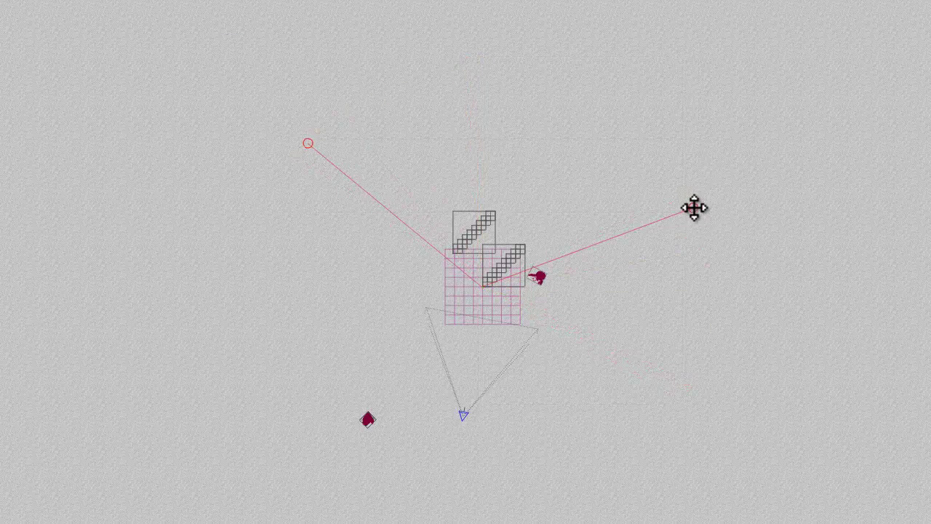
{"action": "left_click_drag", "start_coordinate": [696, 208], "coordinate": [675, 335]}
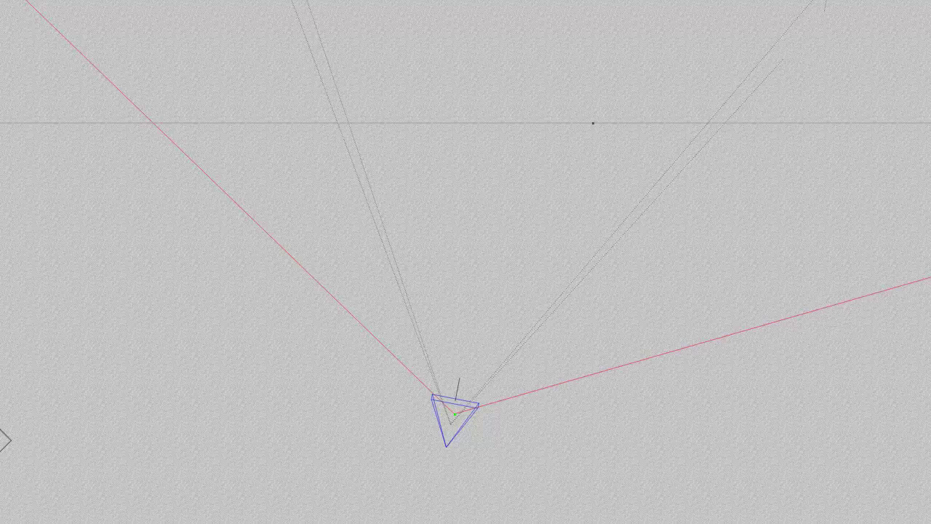
{"action": "scroll", "coordinate": [482, 454], "scroll_direction": "down", "scroll_amount": 3}
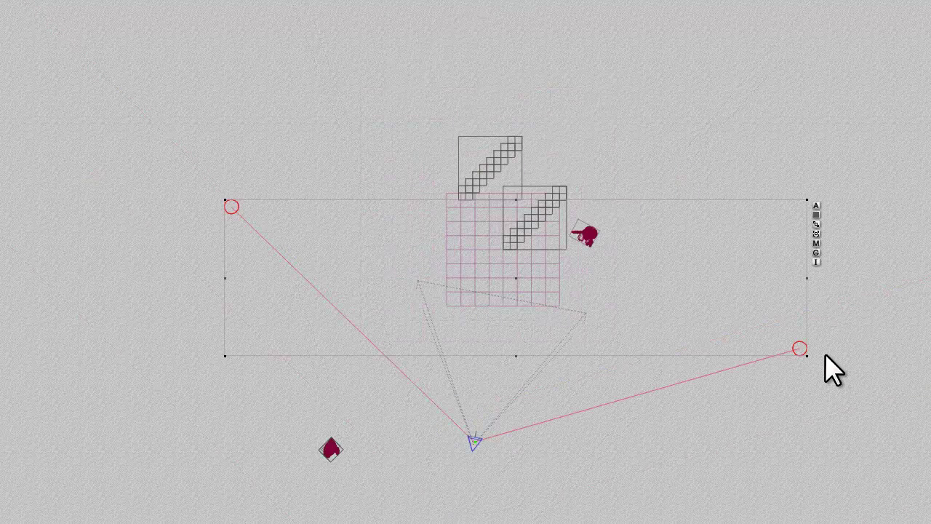
{"action": "left_click_drag", "start_coordinate": [800, 349], "coordinate": [797, 350]}
{"action": "left_click", "coordinate": [797, 350]}
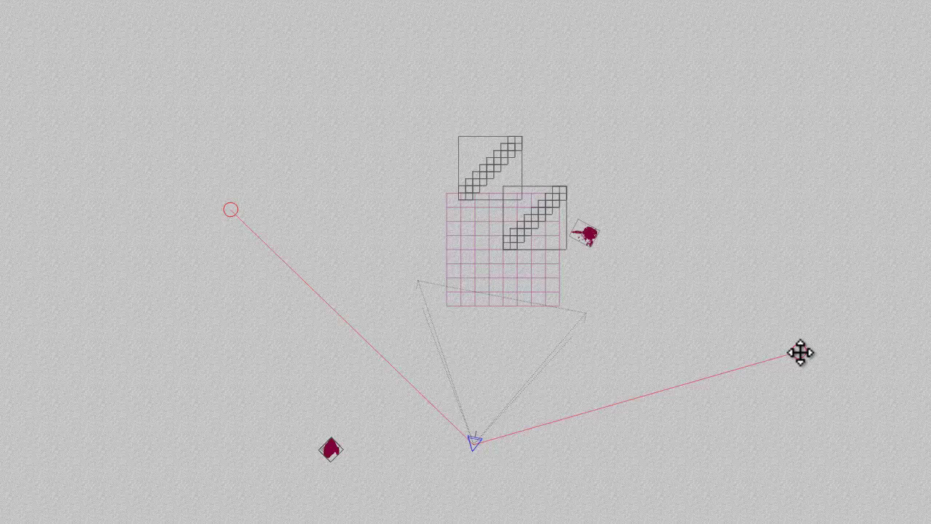
In the camera view, widen the field of view and rotate the cylinders until one sits at each side edge of the frame
{"action": "key", "text": "1"}
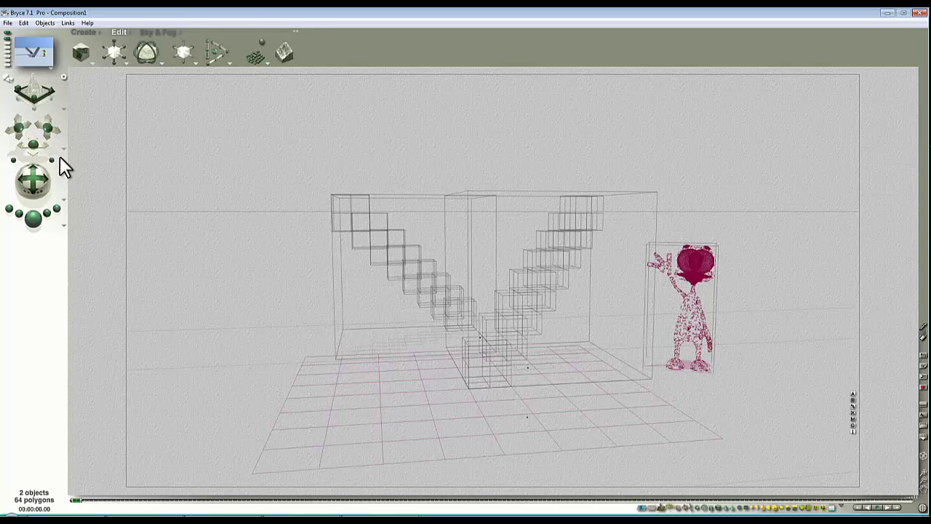
{"action": "mouse_move", "coordinate": [51, 158]}
{"action": "left_mouse_down"}
{"action": "mouse_move", "coordinate": [29, 158]}
{"action": "mouse_move", "coordinate": [50, 158]}
{"action": "left_mouse_up"}
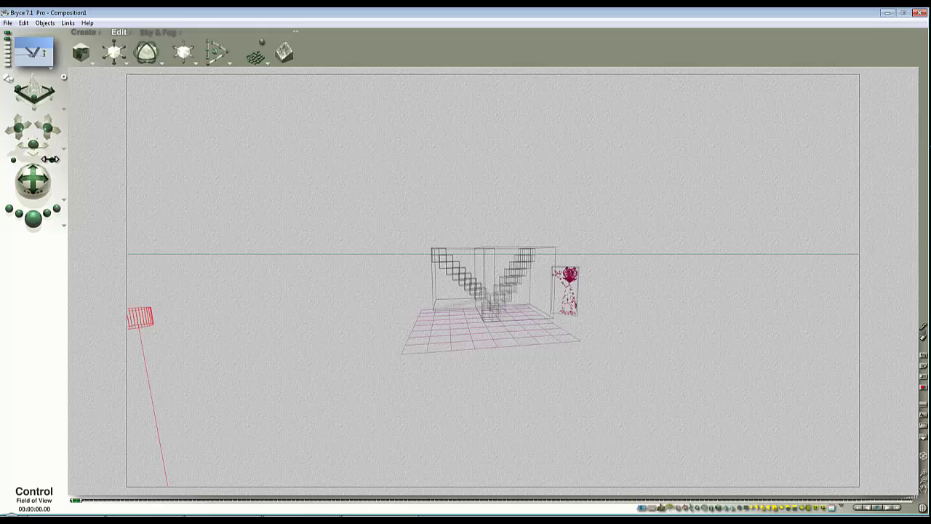
{"action": "left_click_drag", "start_coordinate": [148, 58], "coordinate": [142, 58]}
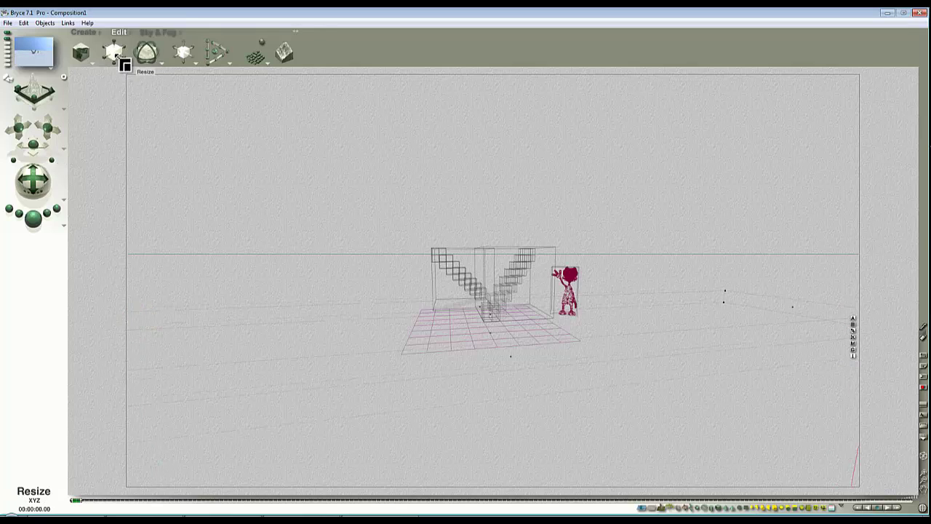
{"action": "left_click_drag", "start_coordinate": [52, 160], "coordinate": [53, 160]}
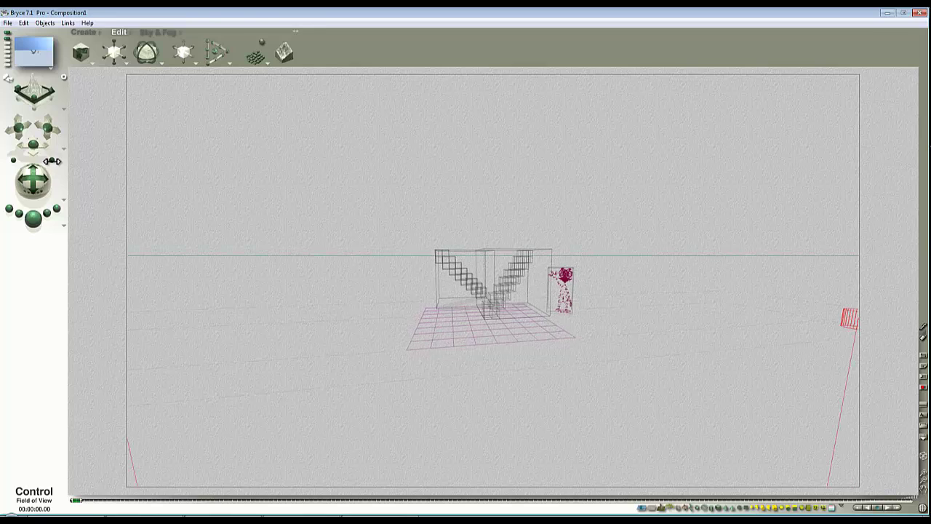
{"action": "left_click_drag", "start_coordinate": [144, 59], "coordinate": [152, 59]}
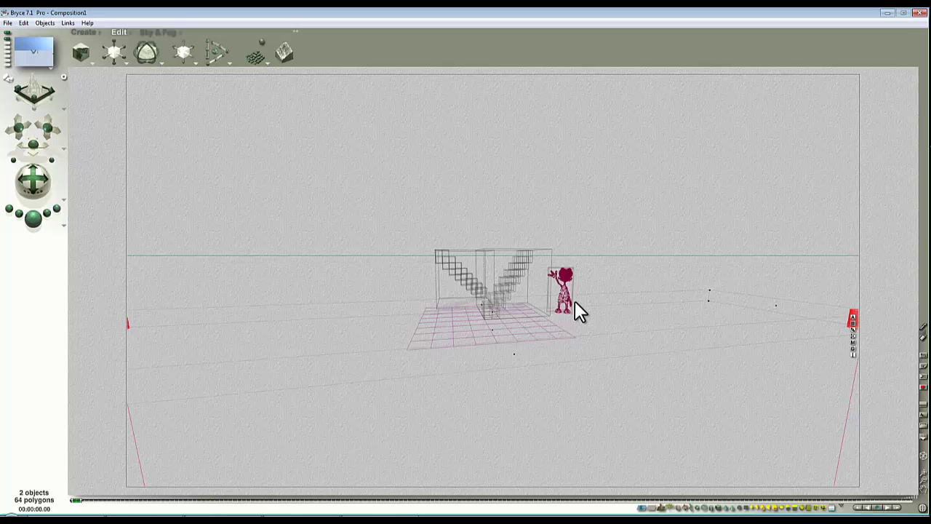
Set the camera's FOV to 145 degrees in its attributes from the top view
{"action": "key", "text": "2"}
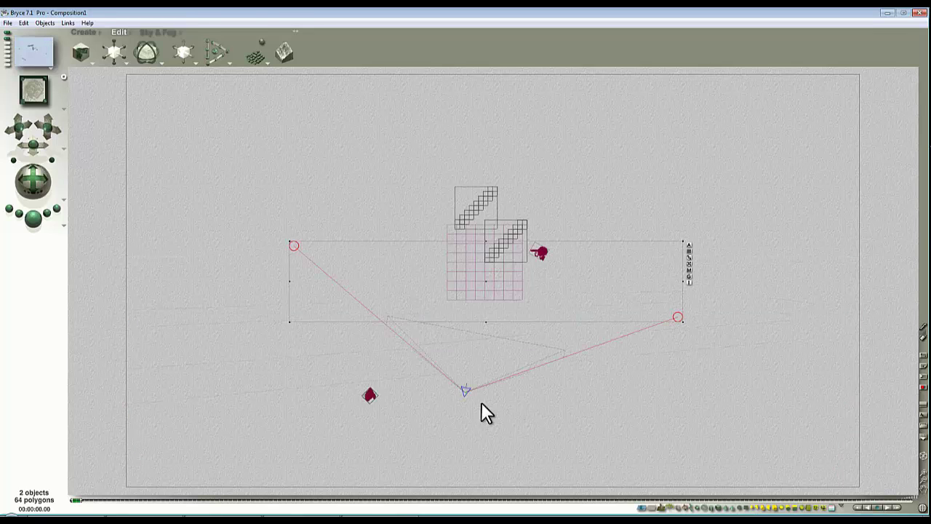
{"action": "right_click", "coordinate": [466, 388]}
{"action": "left_click", "coordinate": [474, 391]}
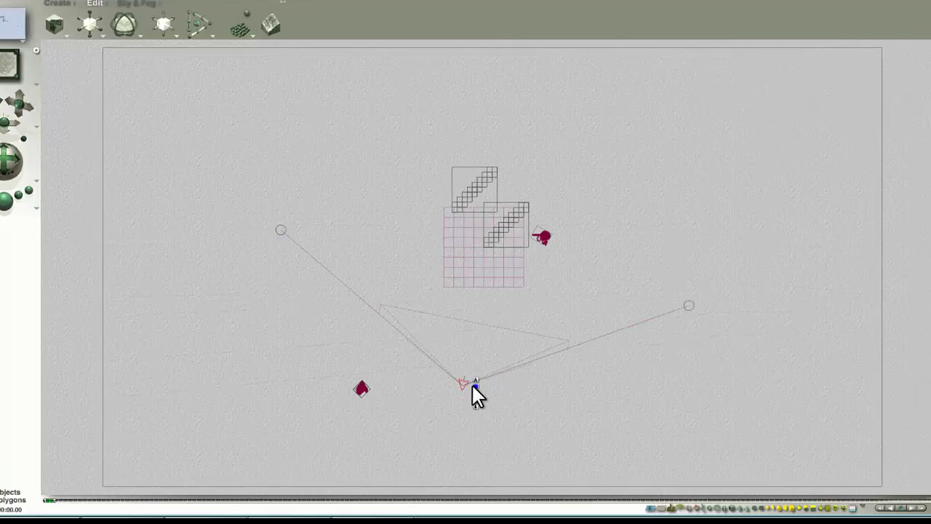
{"action": "left_click", "coordinate": [476, 387]}
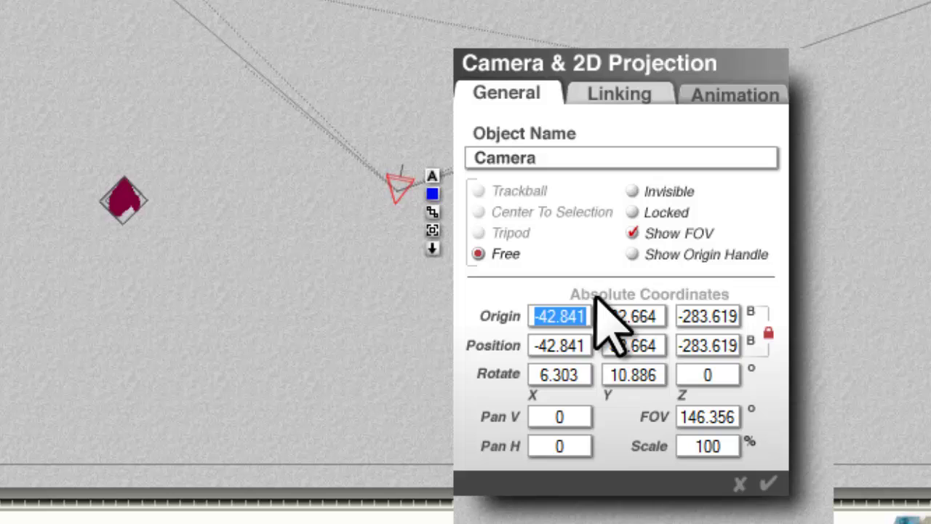
{"action": "left_click_drag", "start_coordinate": [731, 416], "coordinate": [547, 427]}
{"action": "type", "text": "145"}
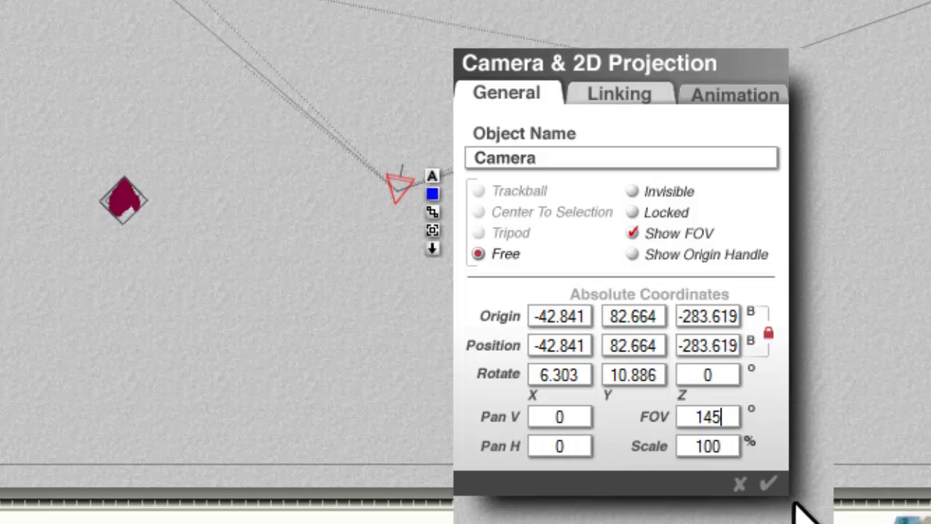
{"action": "left_click", "coordinate": [768, 483]}
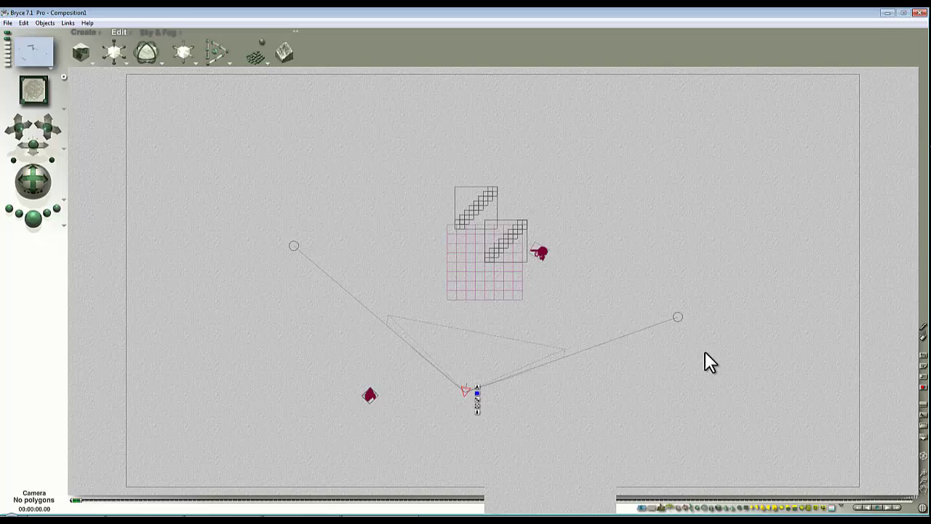
Select and delete both marker cylinders, and render the scene from the camera view
{"action": "left_click", "coordinate": [711, 508]}
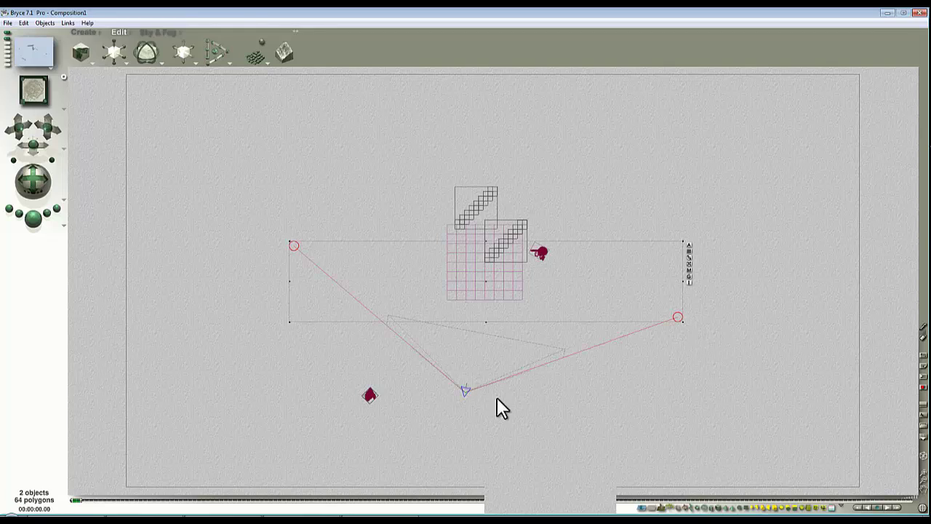
{"action": "left_click", "coordinate": [727, 367]}
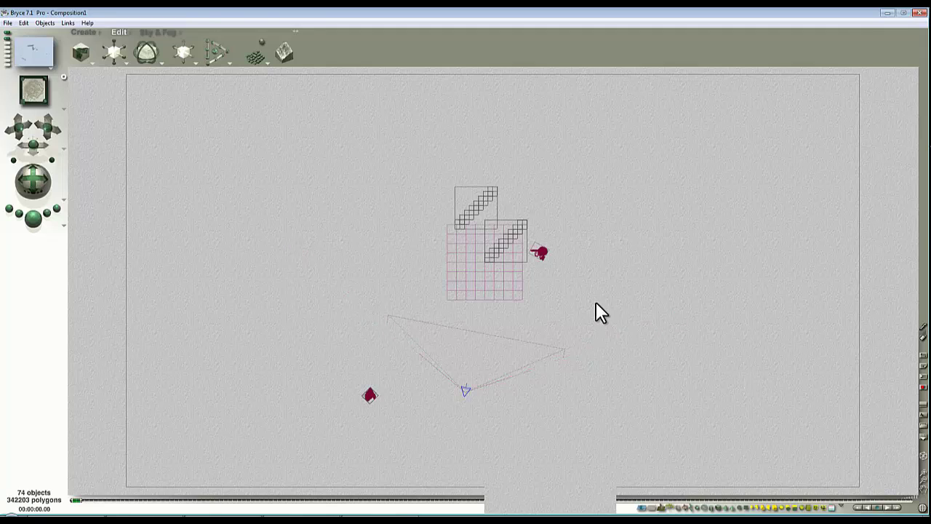
{"action": "key", "text": "1"}
{"action": "left_click", "coordinate": [37, 222]}
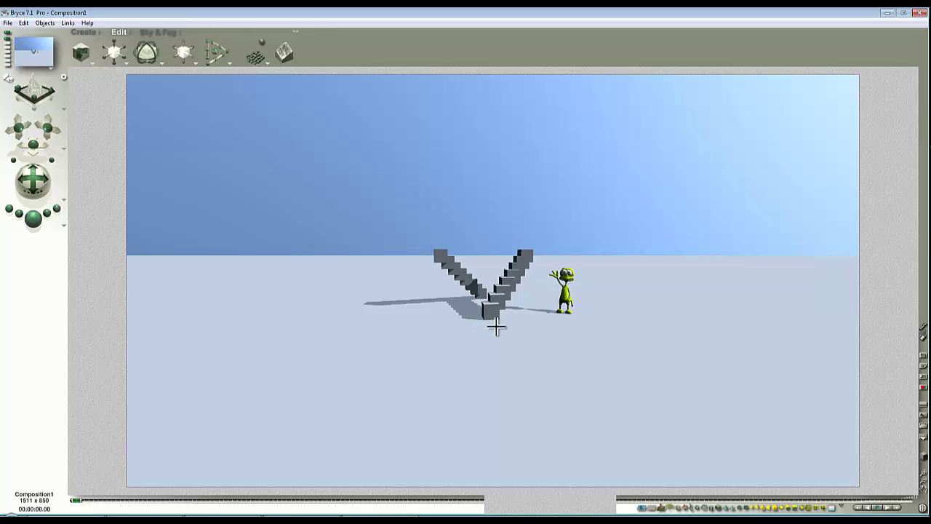
In the side view, duplicate the standing figure, enlarge the copy to giant size and stand it between the camera and the stairs
{"action": "key", "text": "3"}
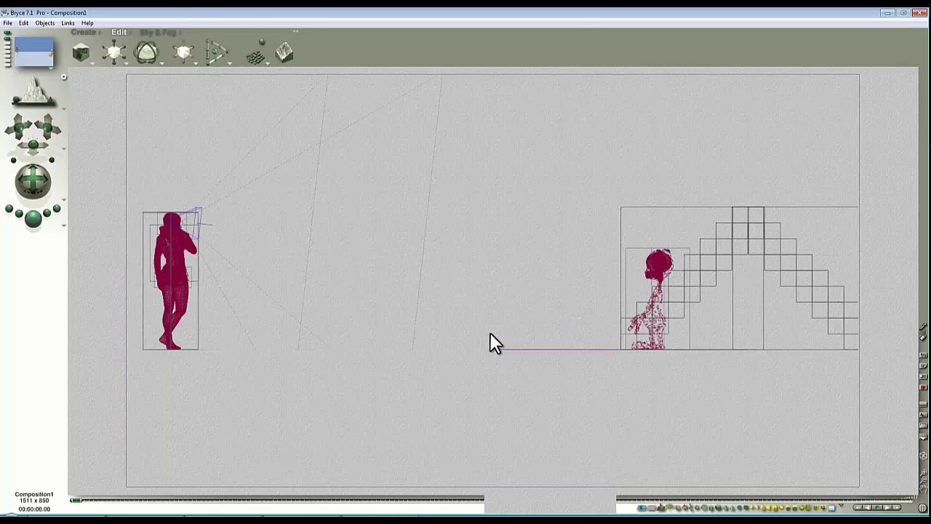
{"action": "left_click", "coordinate": [185, 294]}
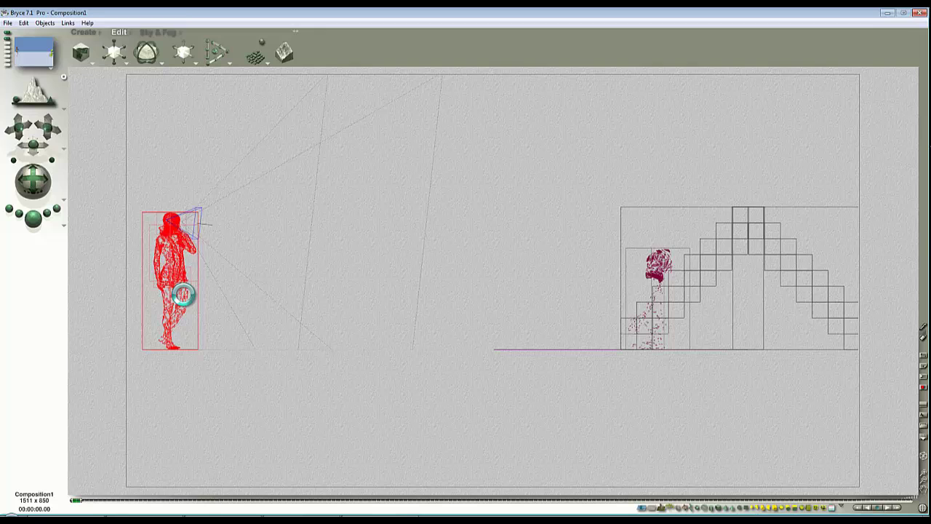
{"action": "left_click_drag", "start_coordinate": [190, 290], "coordinate": [389, 145], "text": "alt"}
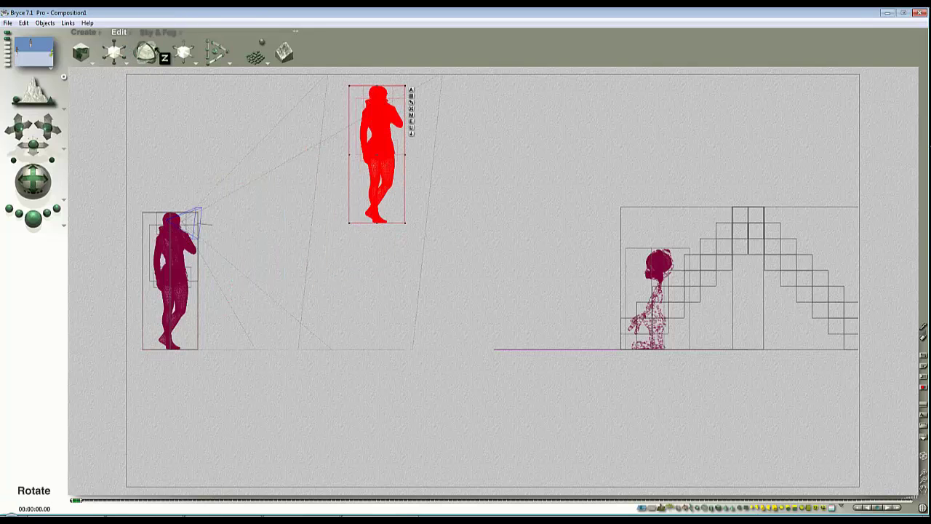
{"action": "mouse_move", "coordinate": [115, 53]}
{"action": "left_mouse_down"}
{"action": "mouse_move", "coordinate": [167, 48]}
{"action": "mouse_move", "coordinate": [129, 54]}
{"action": "left_mouse_up"}
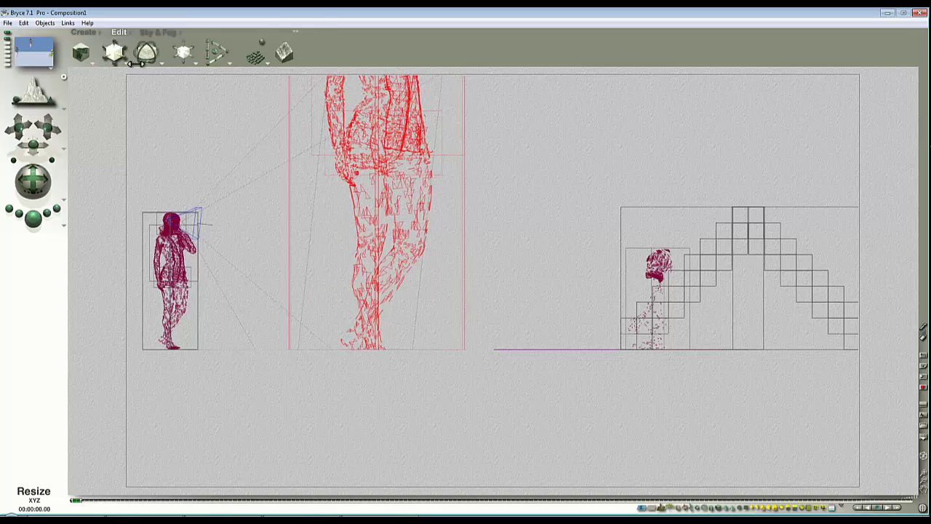
{"action": "left_click", "coordinate": [921, 477]}
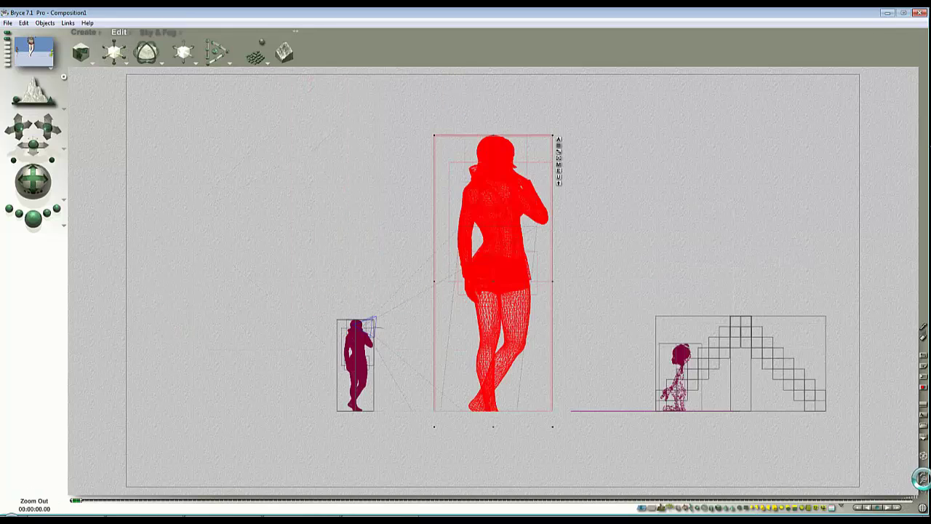
{"action": "left_click", "coordinate": [921, 478]}
{"action": "left_click", "coordinate": [920, 478]}
{"action": "left_click_drag", "start_coordinate": [511, 285], "coordinate": [520, 294]}
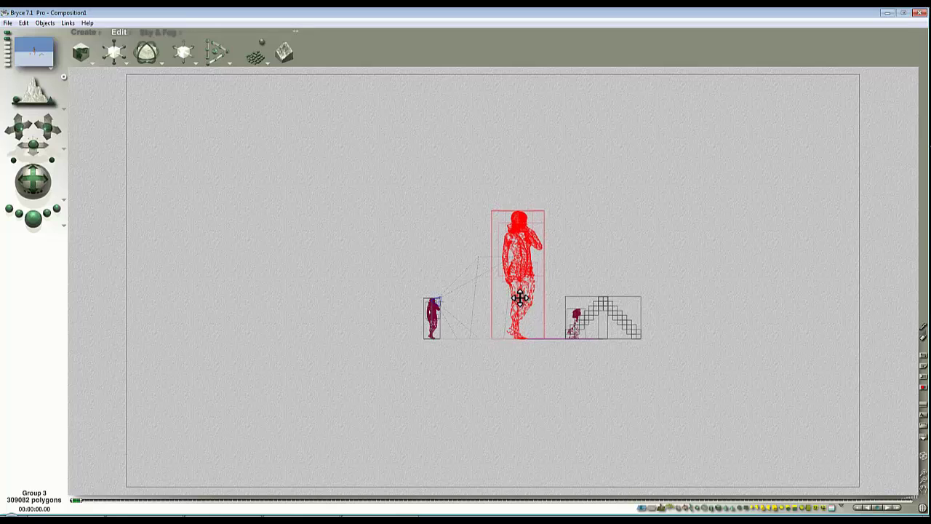
Select the original figure, Group 1, shrink it to a tiny size and move it between the giant figure and the stairs
{"action": "left_click", "coordinate": [434, 327], "text": "ctrl"}
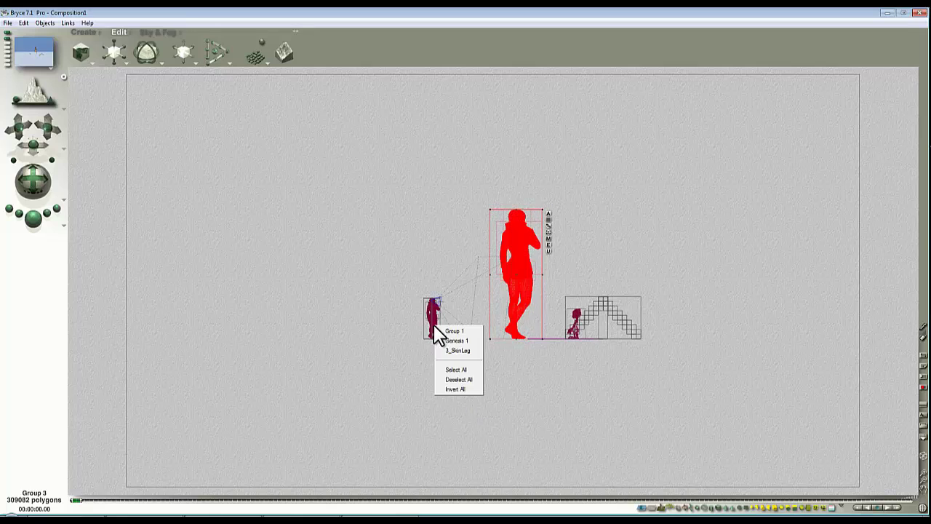
{"action": "left_click", "coordinate": [455, 331]}
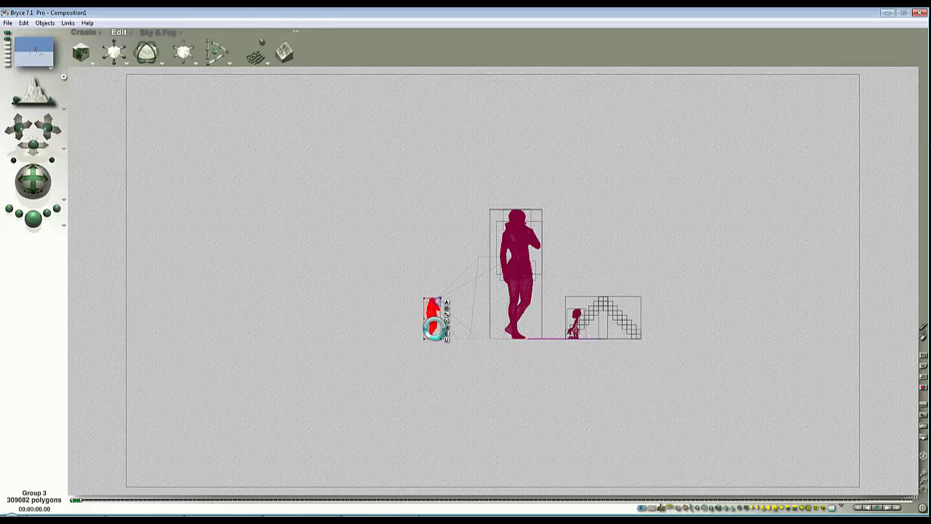
{"action": "left_click_drag", "start_coordinate": [456, 323], "coordinate": [567, 309]}
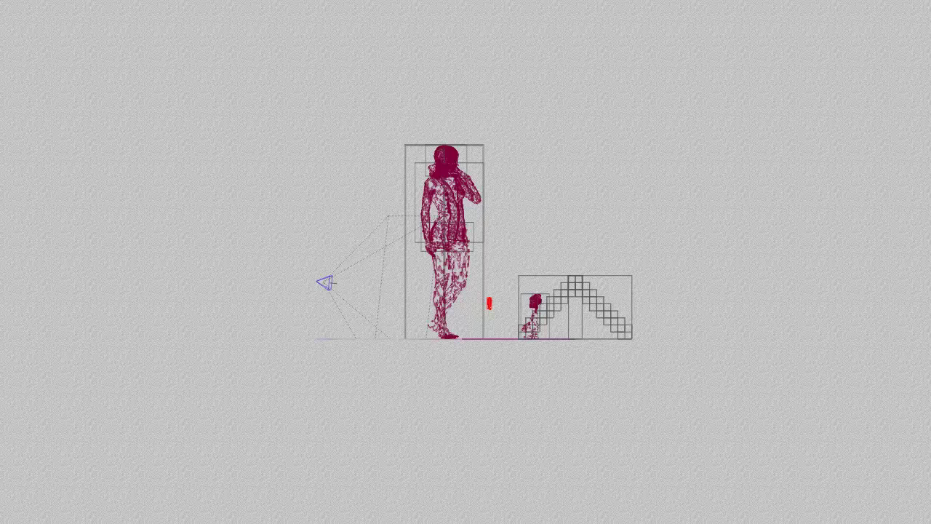
{"action": "key", "text": "plus"}
{"action": "key", "text": "plus"}
{"action": "key", "text": "plus"}
{"action": "key", "text": "plus"}
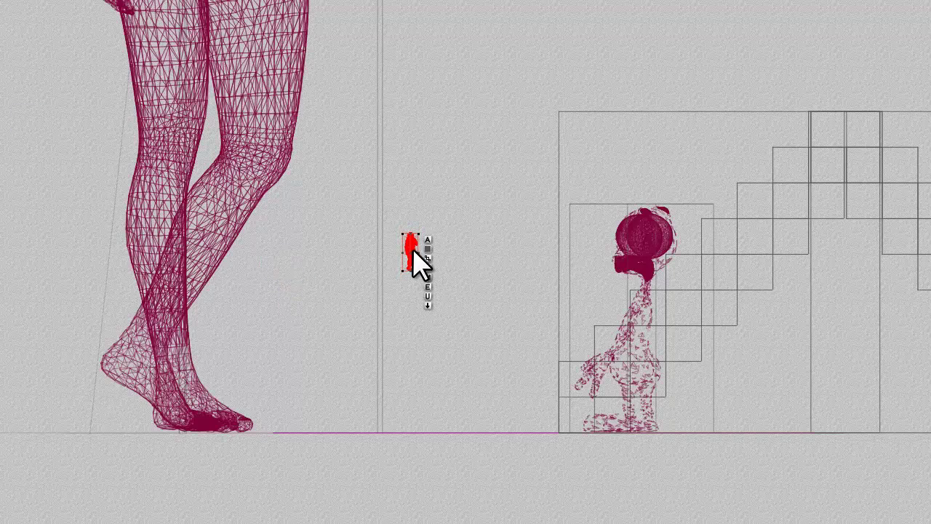
Lower the tiny figure onto the ground plane between the giant's foot and the stairs, shrinking it further
{"action": "left_click_drag", "start_coordinate": [411, 251], "coordinate": [453, 407]}
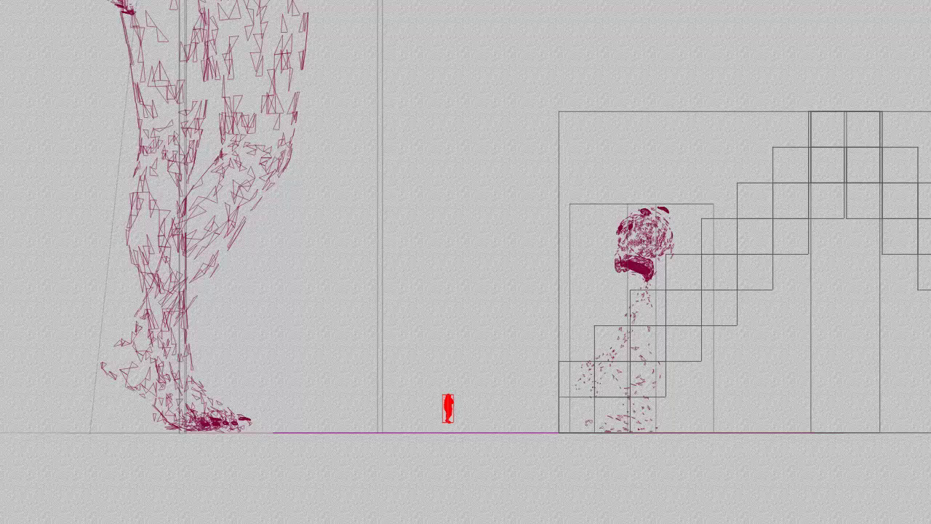
{"action": "key", "text": "ctrl+plus"}
{"action": "key", "text": "ctrl+plus"}
{"action": "key", "text": "ctrl+plus"}
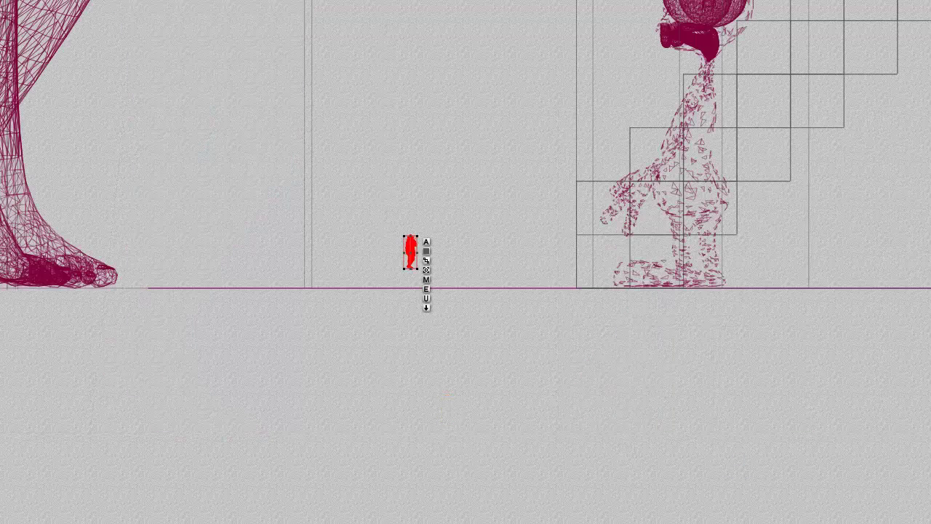
{"action": "left_click_drag", "start_coordinate": [409, 227], "coordinate": [408, 275]}
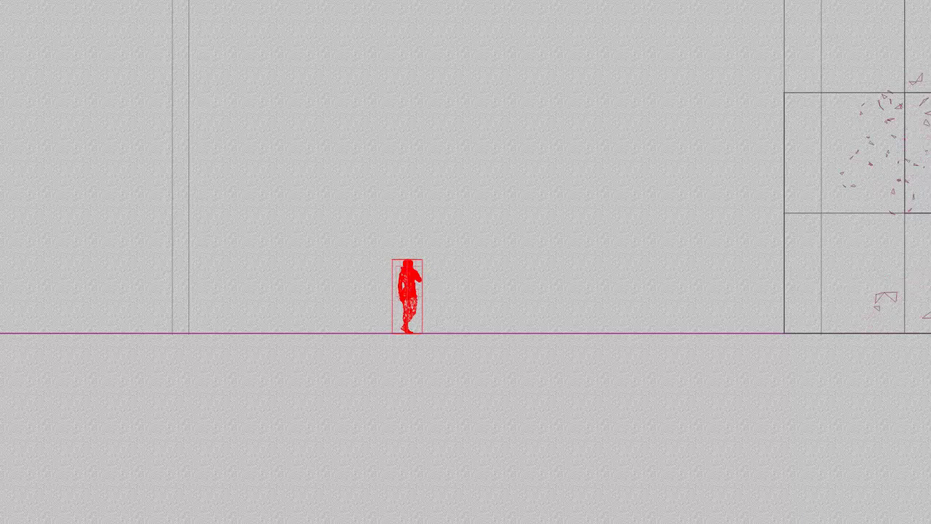
Move the camera down beside the tiny figure, aim it upward at the stairs and the green character, and render the view
{"action": "scroll", "coordinate": [299, 237], "scroll_direction": "down", "scroll_amount": 8}
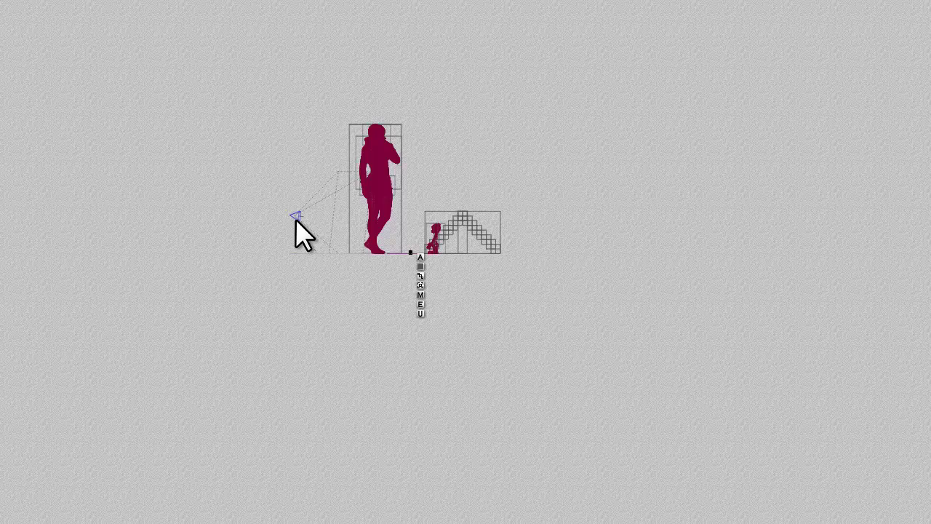
{"action": "left_click_drag", "start_coordinate": [298, 214], "coordinate": [420, 256]}
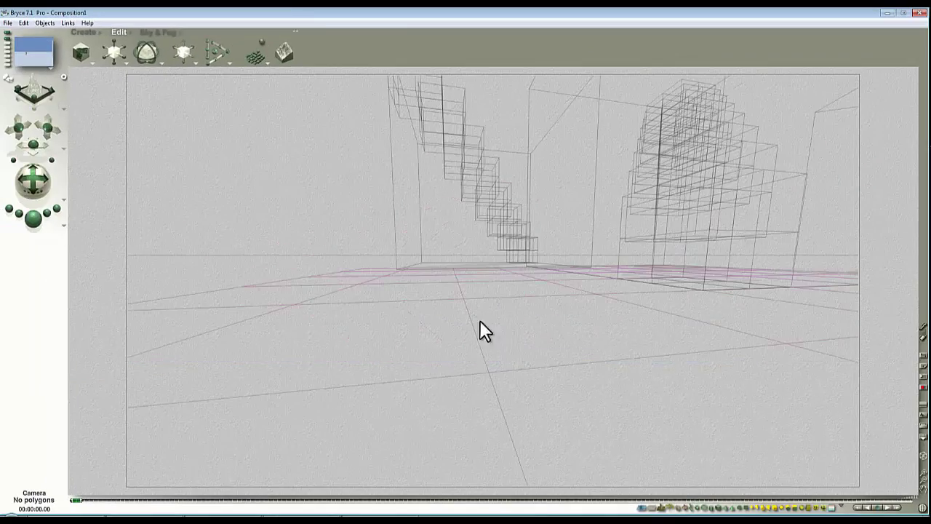
{"action": "left_click_drag", "start_coordinate": [33, 180], "coordinate": [21, 208]}
{"action": "left_click_drag", "start_coordinate": [33, 144], "coordinate": [35, 143]}
{"action": "key", "text": "ctrl+r"}
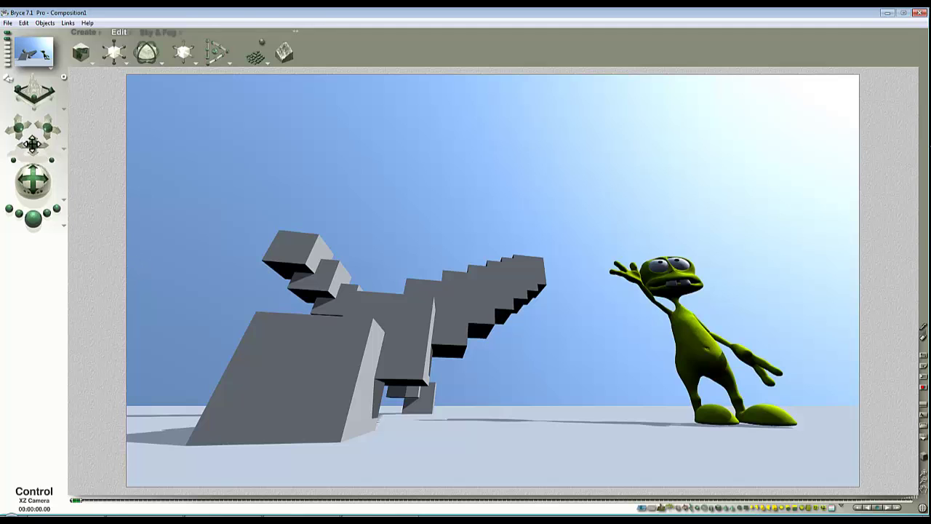
In the side view, move the camera along the ground closer to the green character and return to the camera view
{"action": "key", "text": "3"}
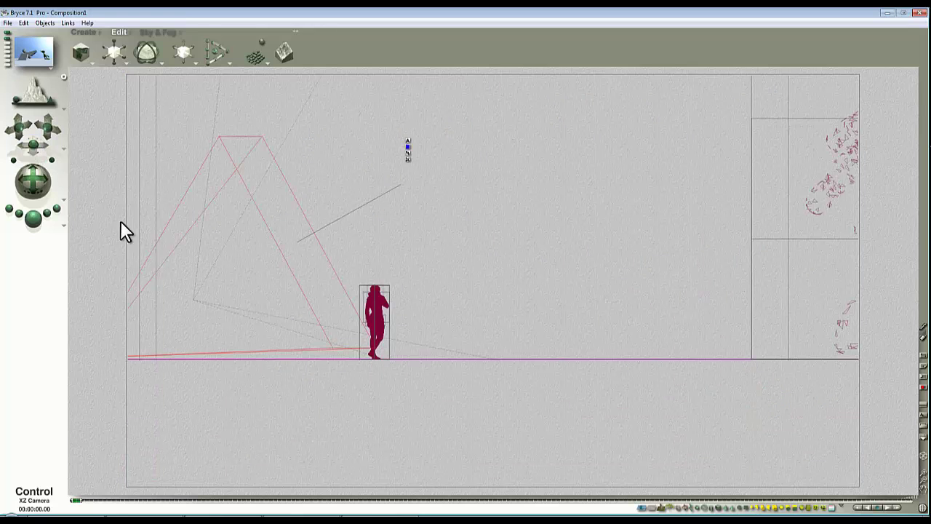
{"action": "left_click", "coordinate": [922, 484]}
{"action": "left_click", "coordinate": [922, 484]}
{"action": "left_click", "coordinate": [922, 485]}
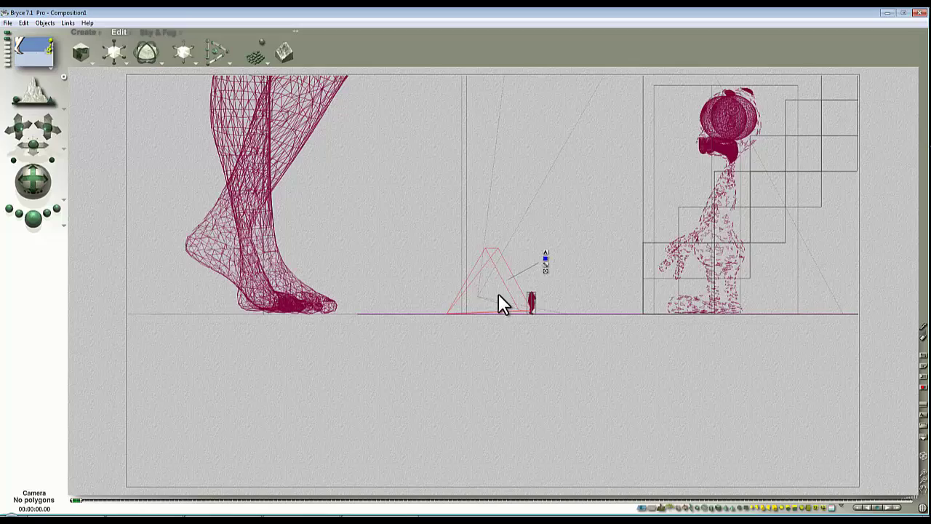
{"action": "left_click_drag", "start_coordinate": [498, 293], "coordinate": [555, 293]}
{"action": "key", "text": "1"}
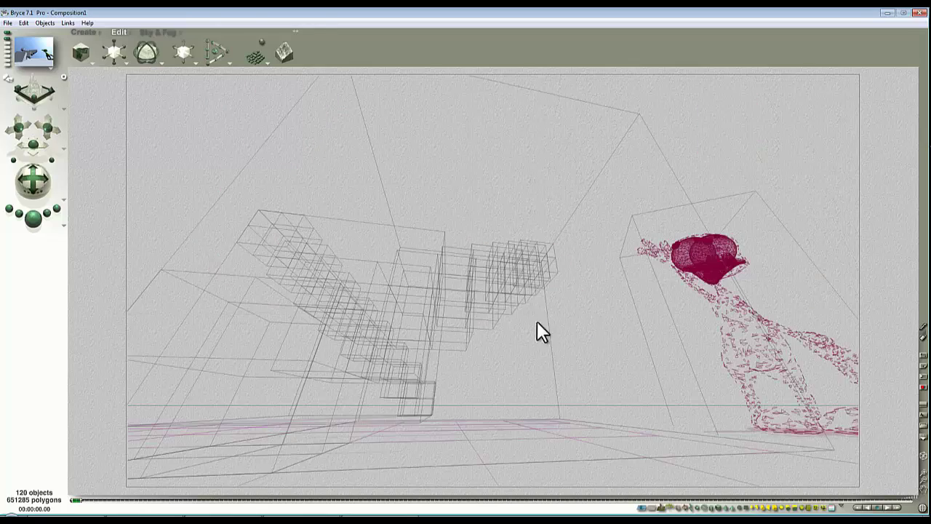
Move and tilt the camera to look up from the green character's feet with its whole body in frame, and render
{"action": "left_click_drag", "start_coordinate": [36, 143], "coordinate": [47, 127]}
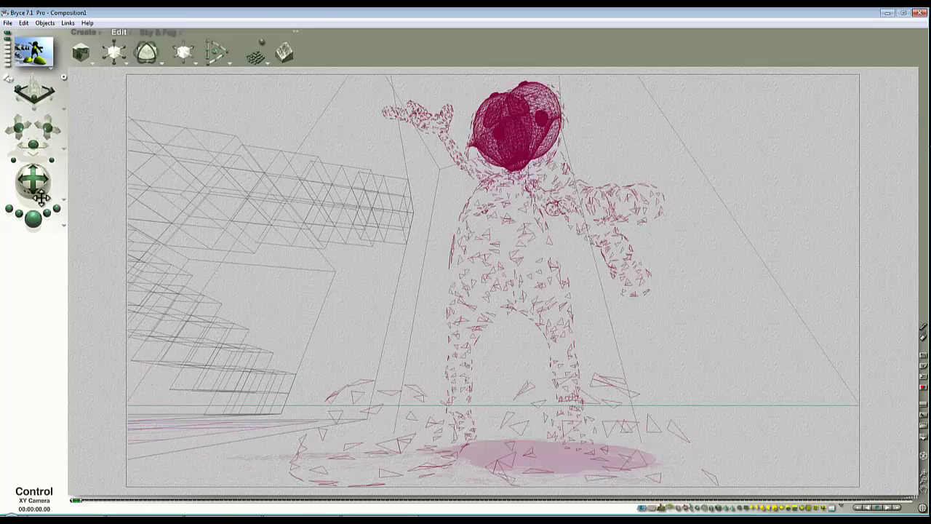
{"action": "left_click_drag", "start_coordinate": [33, 187], "coordinate": [41, 195]}
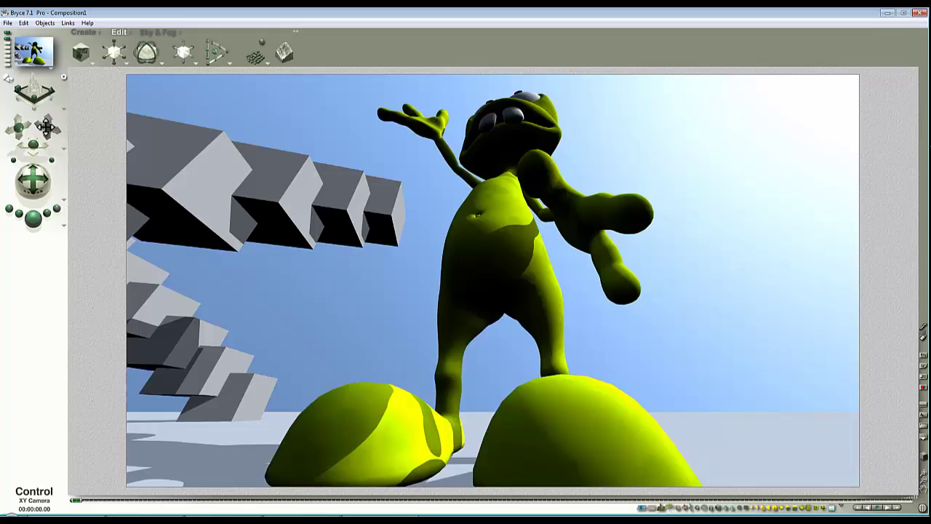
{"action": "left_click_drag", "start_coordinate": [45, 127], "coordinate": [46, 129]}
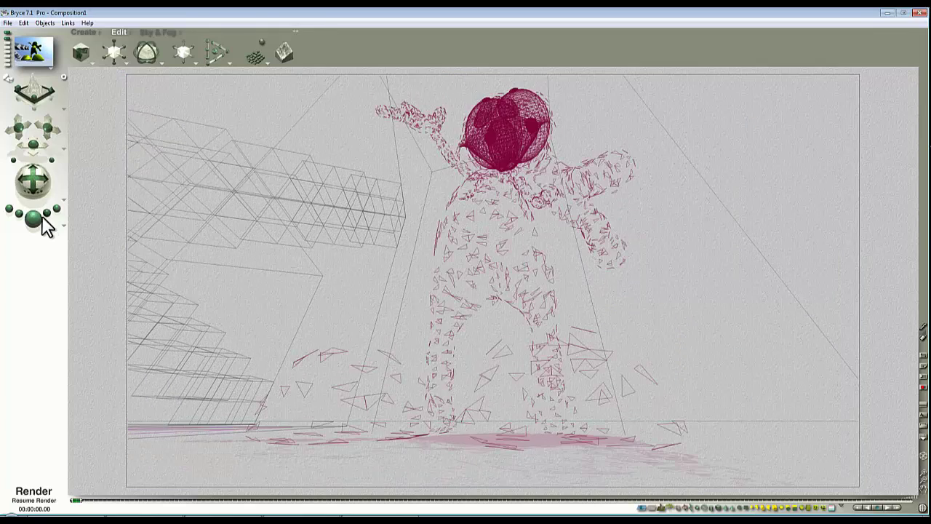
{"action": "key", "text": "ctrl+r"}
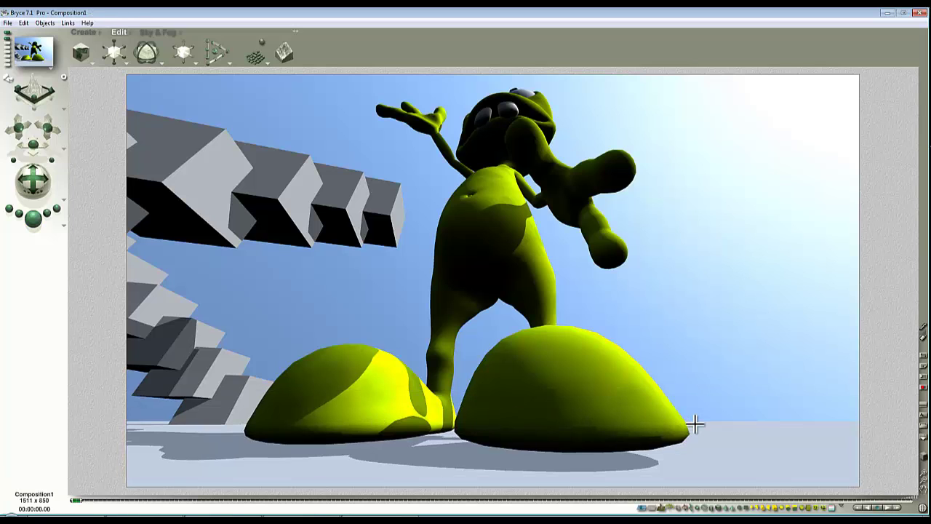
From the top view, move the tiny figure near the green character so it stands within the camera's view
{"action": "key", "text": "2"}
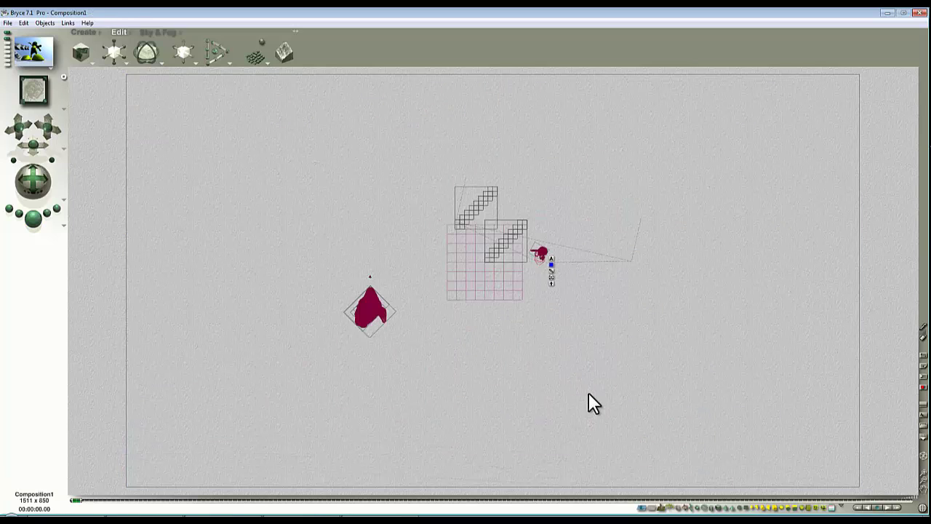
{"action": "left_click", "coordinate": [924, 480]}
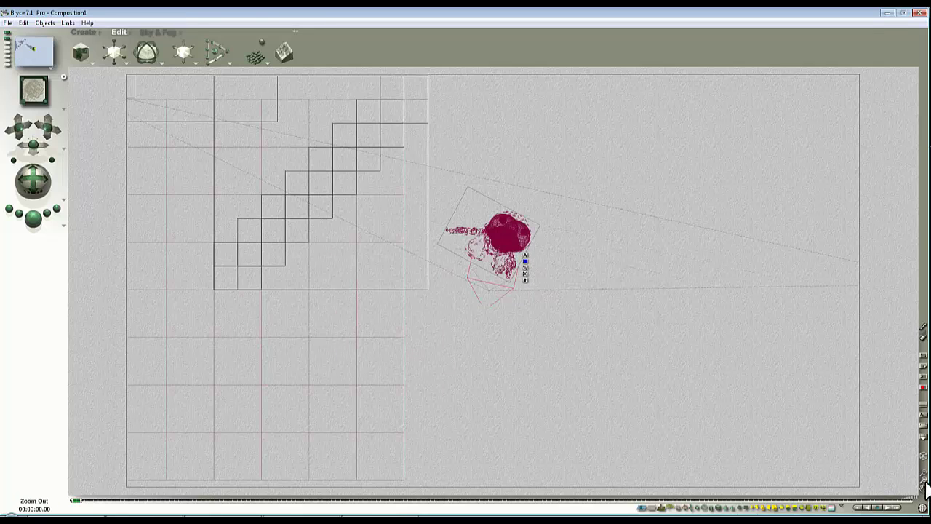
{"action": "left_click", "coordinate": [925, 489]}
{"action": "left_click_drag", "start_coordinate": [182, 257], "coordinate": [274, 313]}
{"action": "mouse_move", "coordinate": [204, 58]}
{"action": "left_mouse_down"}
{"action": "mouse_move", "coordinate": [222, 55]}
{"action": "mouse_move", "coordinate": [185, 55]}
{"action": "mouse_move", "coordinate": [192, 49]}
{"action": "left_mouse_up"}
{"action": "key", "text": "1"}
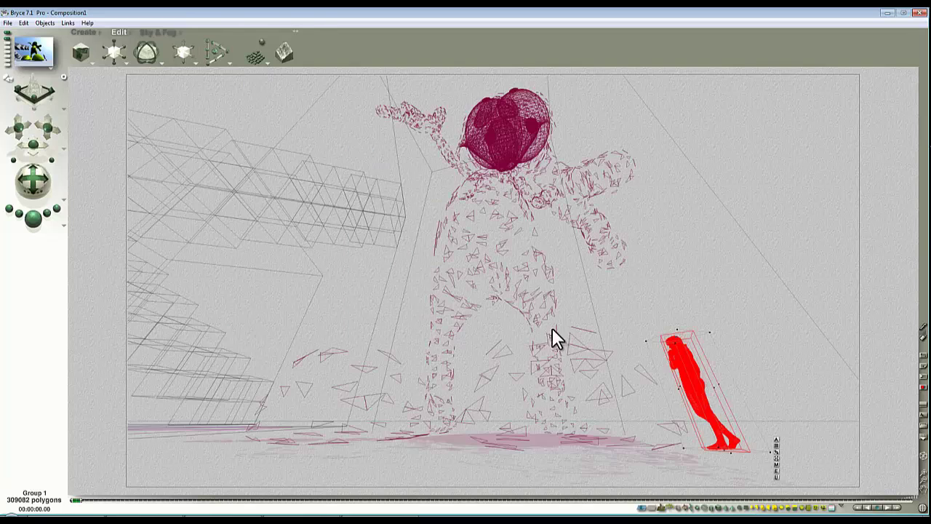
Shrink the small figure further and land it on the ground next to the green character's foot
{"action": "left_click_drag", "start_coordinate": [114, 53], "coordinate": [91, 53]}
{"action": "key", "text": "ctrl+z"}
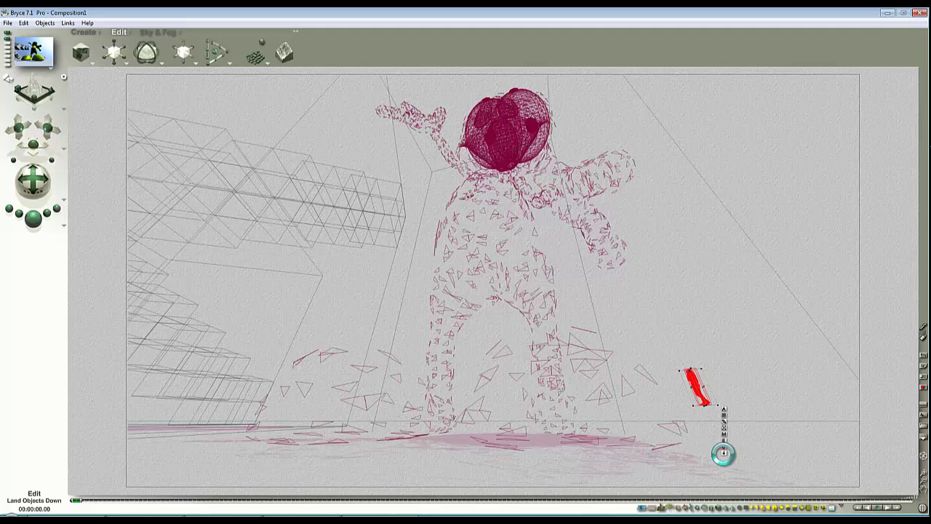
{"action": "left_click_drag", "start_coordinate": [114, 54], "coordinate": [98, 53]}
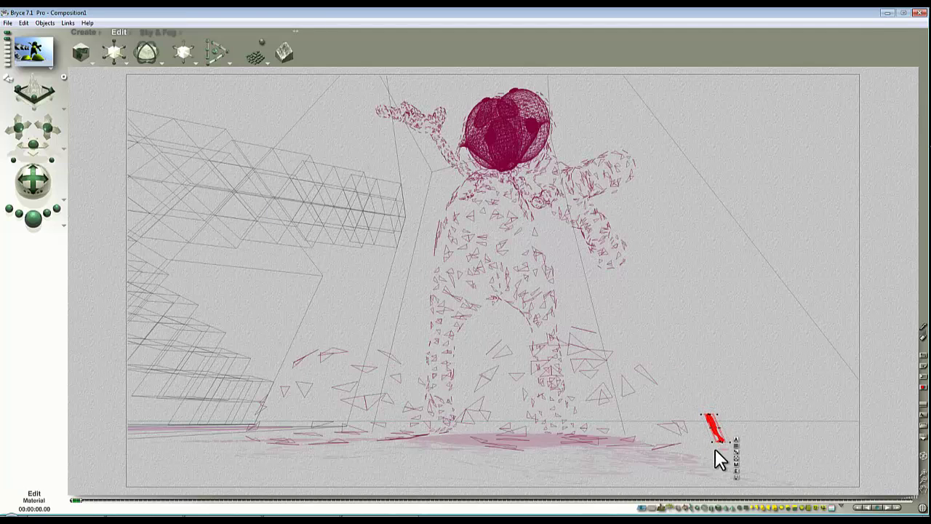
{"action": "left_click", "coordinate": [717, 427]}
{"action": "key", "text": "ctrl+z"}
{"action": "key", "text": "ctrl+y"}
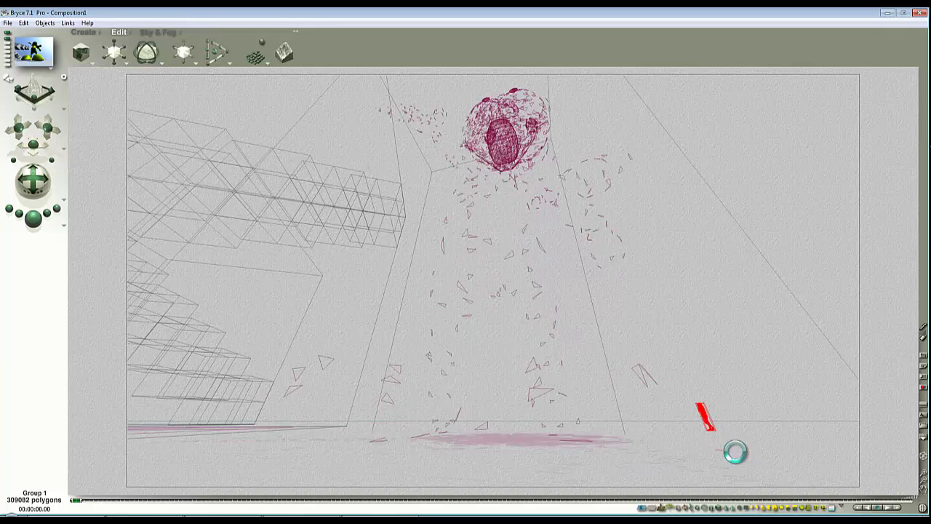
{"action": "key", "text": "ctrl+z"}
{"action": "left_click", "coordinate": [726, 476]}
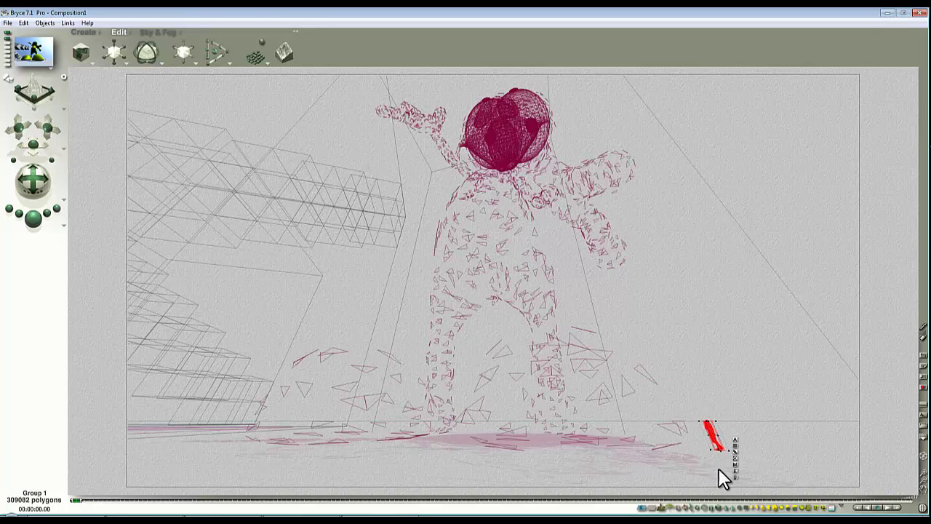
Render the camera view with the tiny figure beside the green character's foot
{"action": "key", "text": "ctrl+r"}
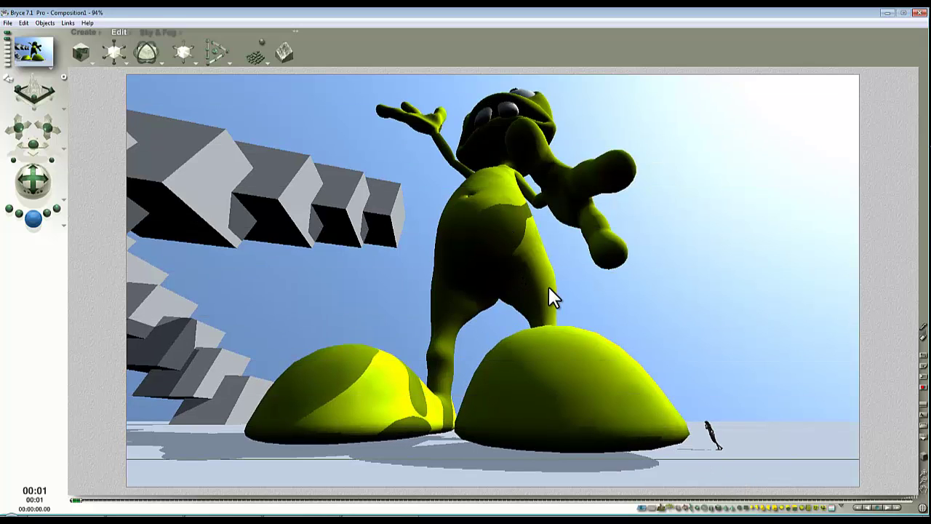
{"action": "key", "text": "Escape"}
{"action": "key", "text": "Escape"}
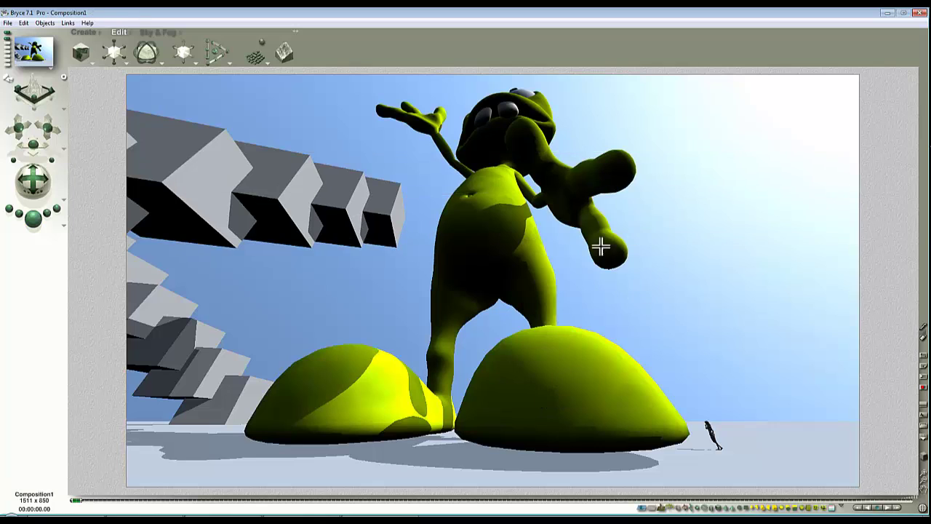
From a side view showing all the figures, raise the camera from the ground to the large standing woman's head height
{"action": "key", "text": "3"}
{"action": "key", "text": "4"}
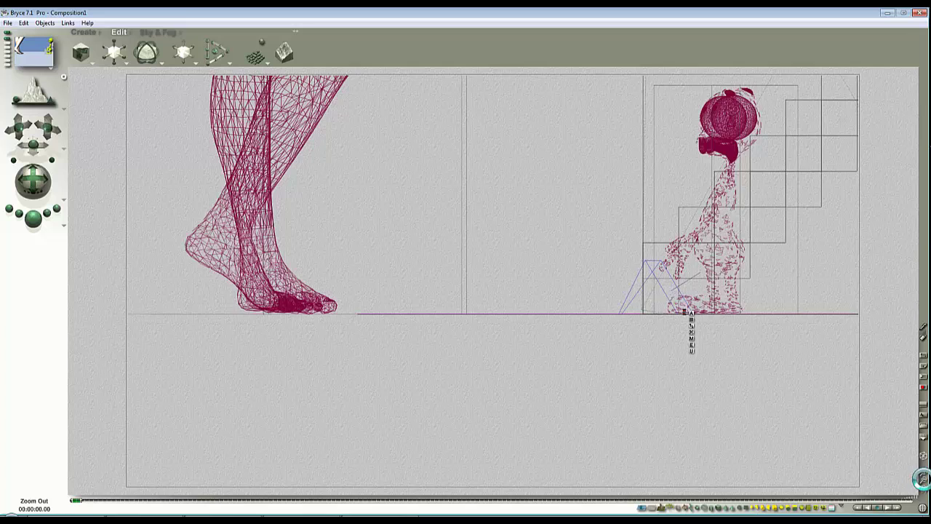
{"action": "left_click", "coordinate": [922, 479]}
{"action": "left_click", "coordinate": [921, 479]}
{"action": "left_click", "coordinate": [921, 480]}
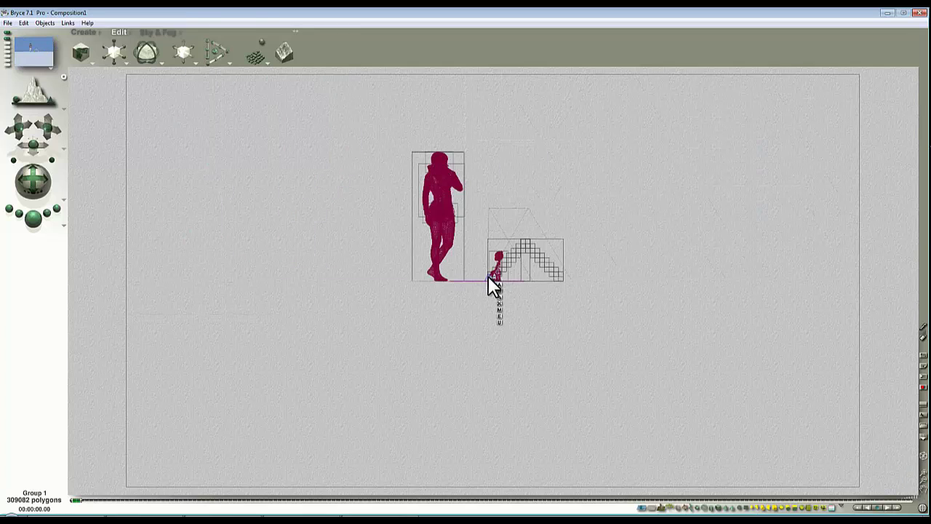
{"action": "left_click_drag", "start_coordinate": [488, 277], "coordinate": [451, 157]}
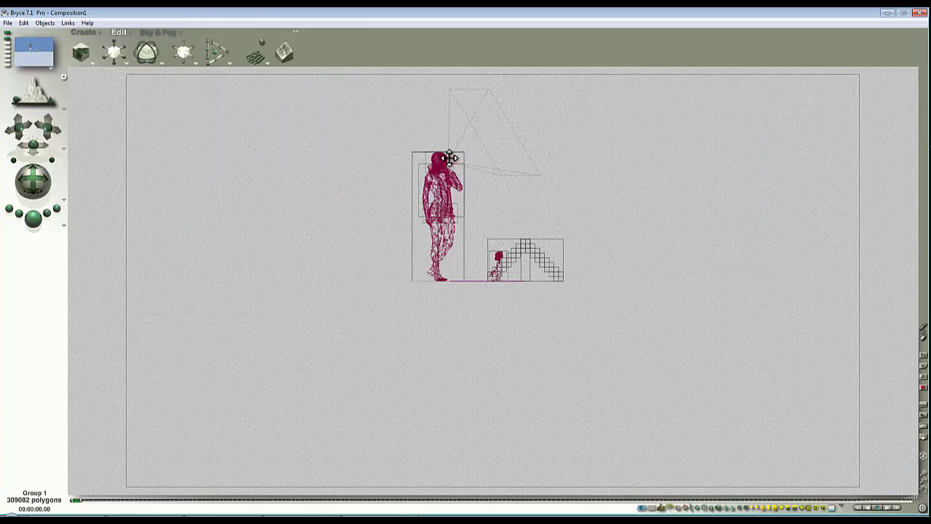
Tilt the raised camera to look down on the stairs and the green character, and render the view
{"action": "key", "text": "1"}
{"action": "left_click_drag", "start_coordinate": [33, 183], "coordinate": [34, 174]}
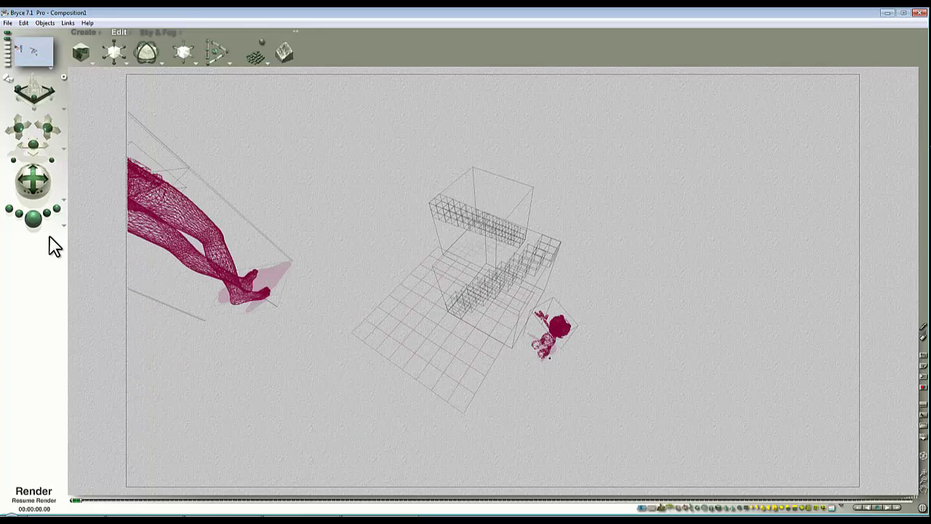
{"action": "left_click", "coordinate": [33, 218]}
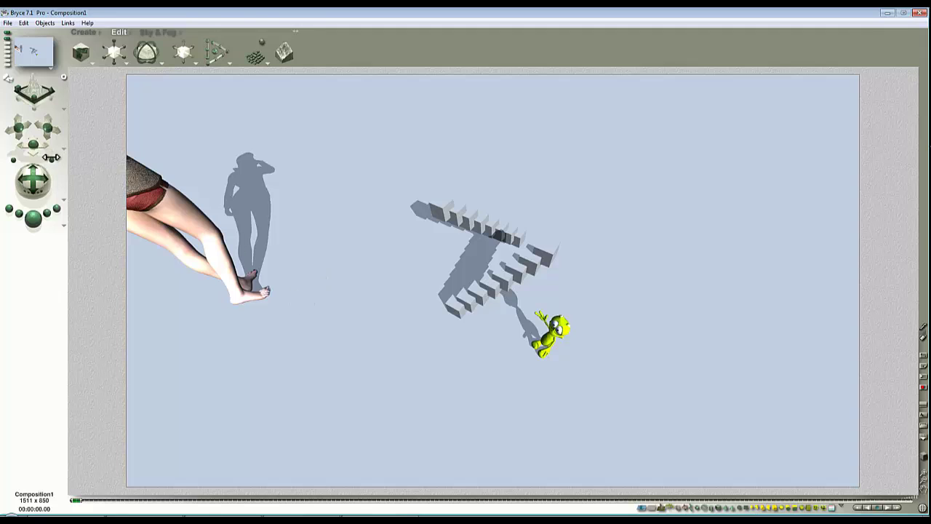
Narrow the camera's field of view and re-aim it until the green character and tiny figure fill the frame, rendering the results
{"action": "left_click_drag", "start_coordinate": [51, 158], "coordinate": [36, 173]}
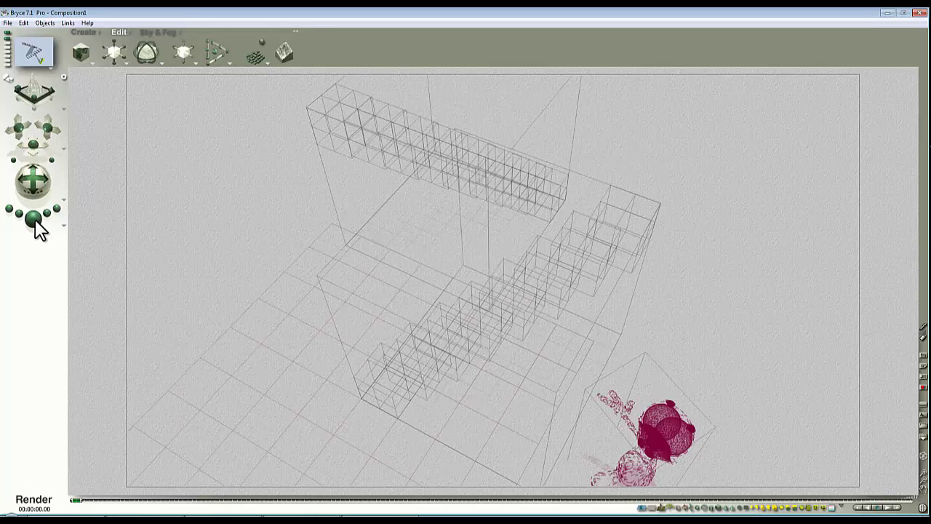
{"action": "left_click", "coordinate": [36, 222]}
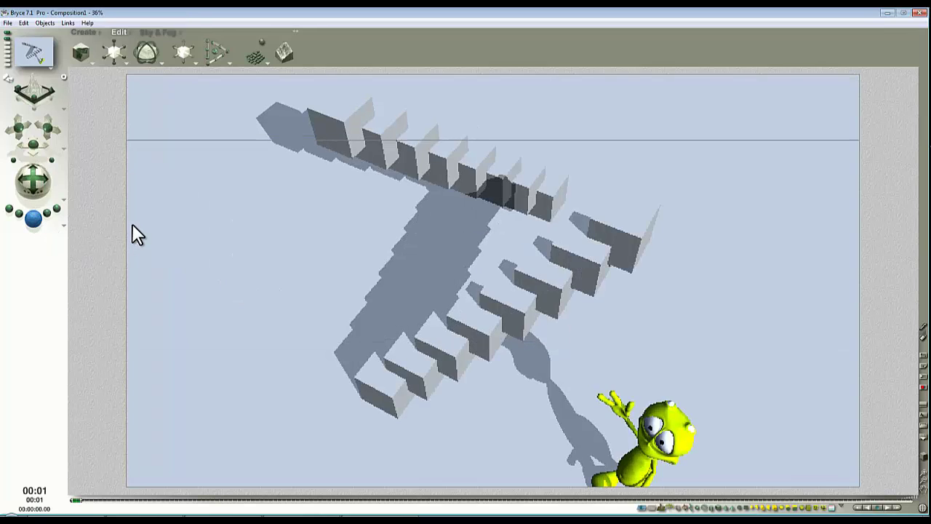
{"action": "left_click_drag", "start_coordinate": [33, 182], "coordinate": [66, 208]}
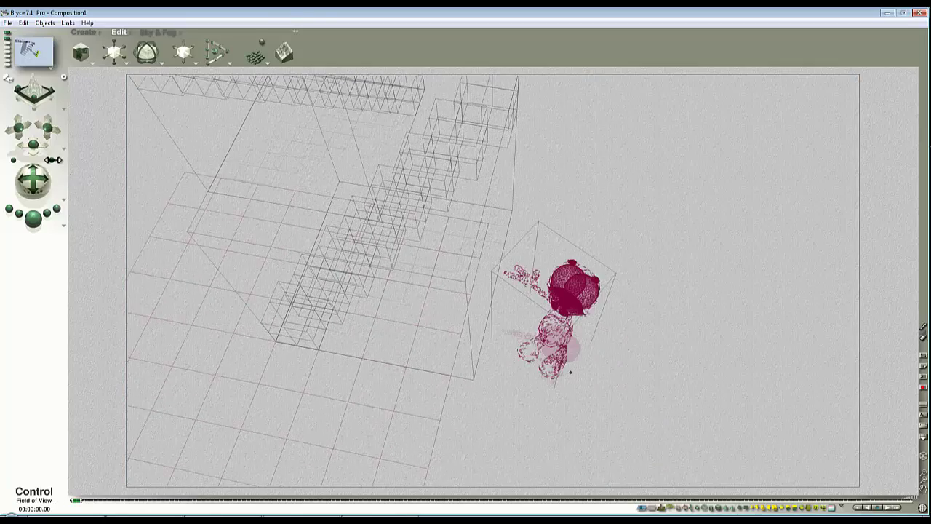
{"action": "left_click_drag", "start_coordinate": [53, 160], "coordinate": [44, 219]}
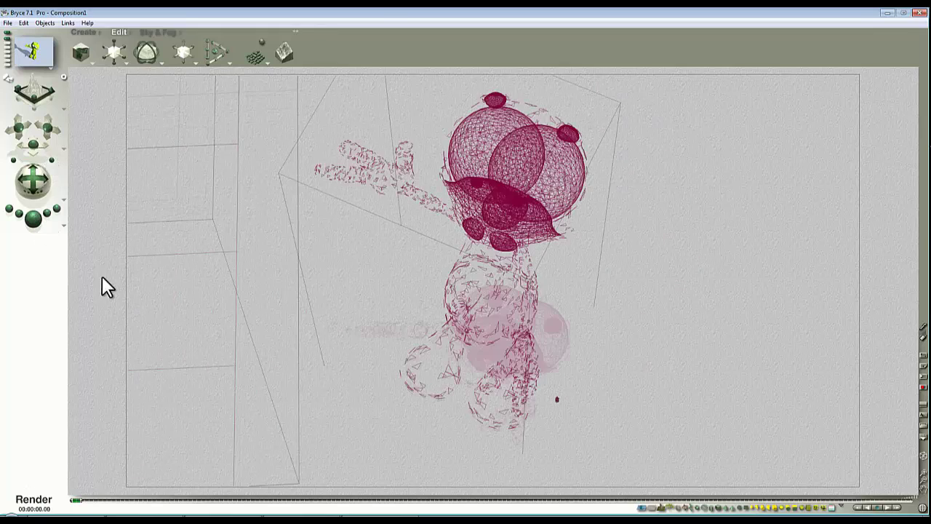
{"action": "key", "text": "ctrl+r"}
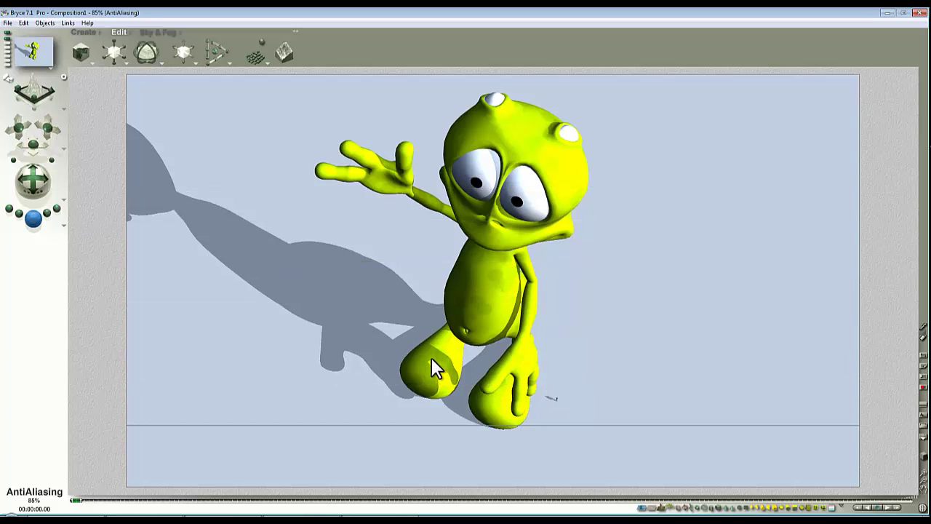
Examine the camera's height and viewing cone relative to the figures from the side, and return to the rendered camera view
{"action": "left_click", "coordinate": [499, 276]}
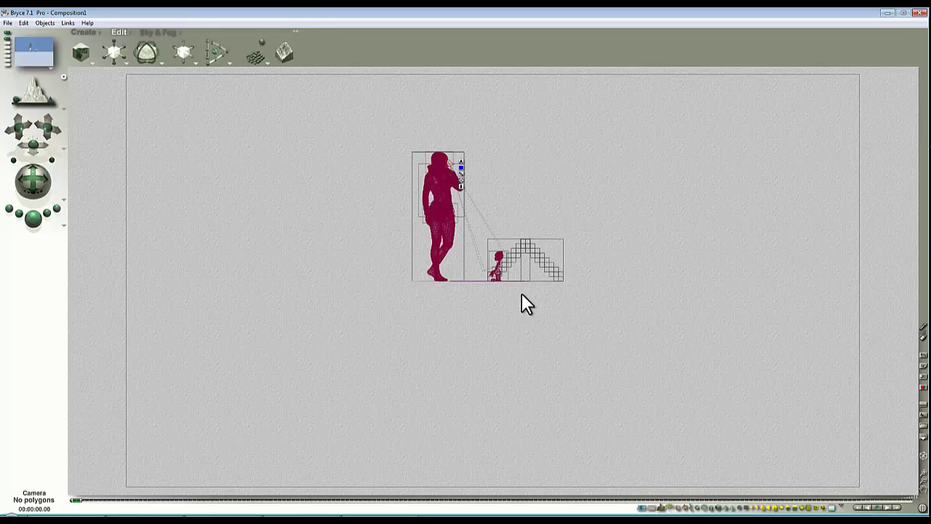
{"action": "key", "text": "1"}
{"action": "left_click", "coordinate": [35, 220]}
{"action": "key", "text": "1"}
{"action": "key", "text": "Escape"}
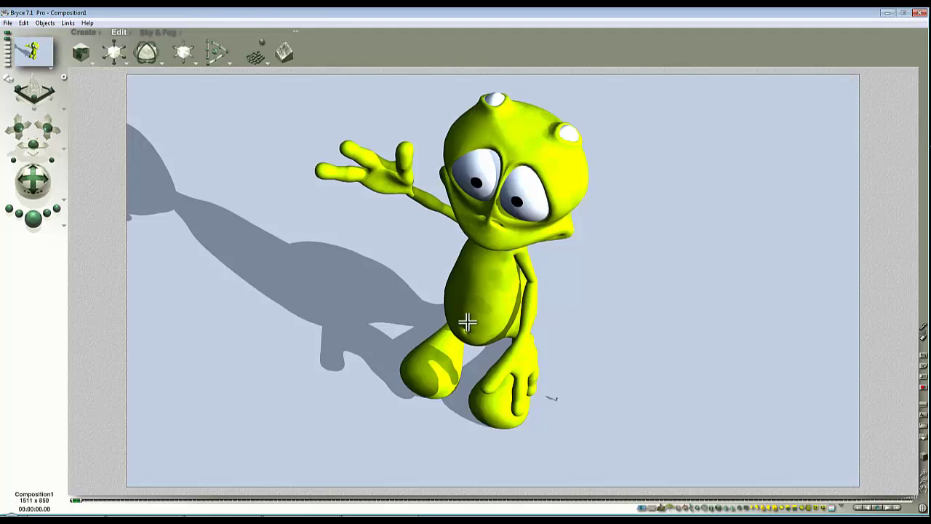